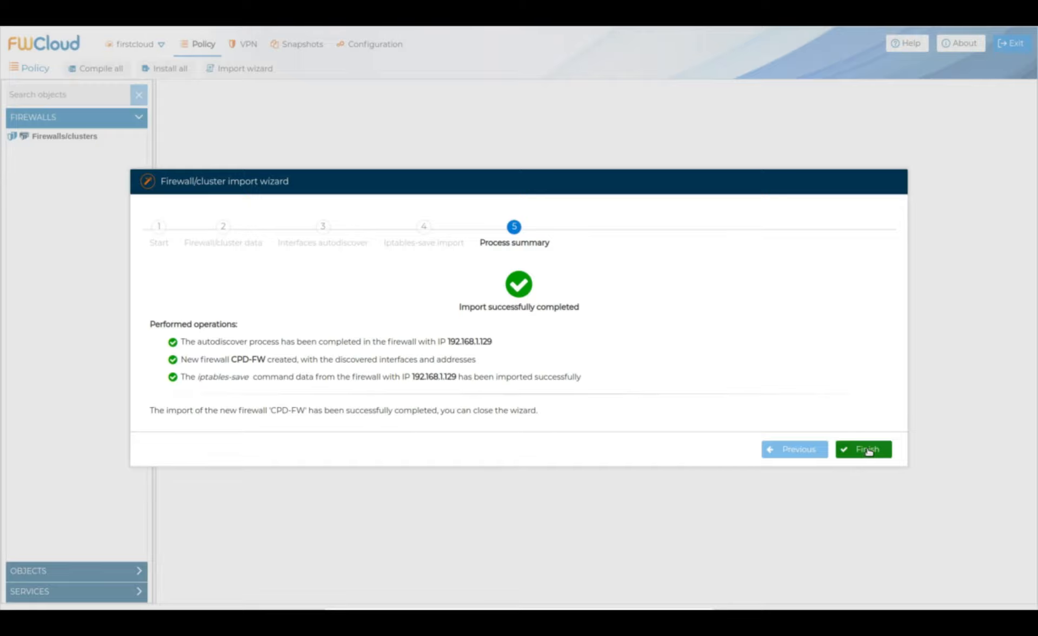
# Step: Finish the import wizard so CPD-FW, imported from 192.168.1.129, appears in the firewall tree
pyautogui.click(868, 450)
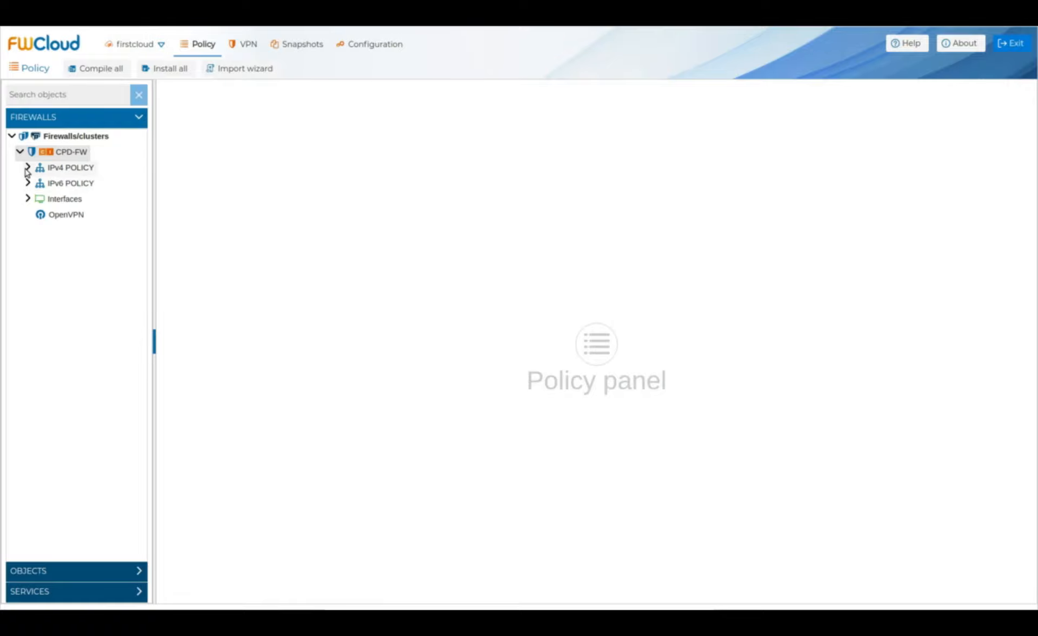
# Step: Expand Interfaces to inspect the addresses of enp0s3, eth0, eth1, eth10 and eth2
pyautogui.click(28, 198)
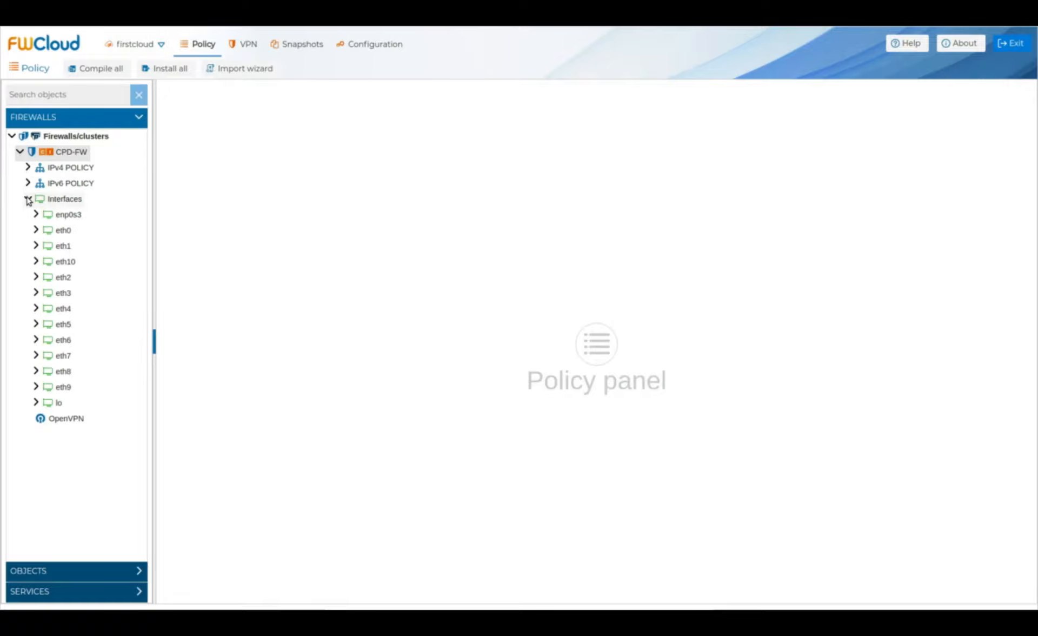
pyautogui.click(35, 214)
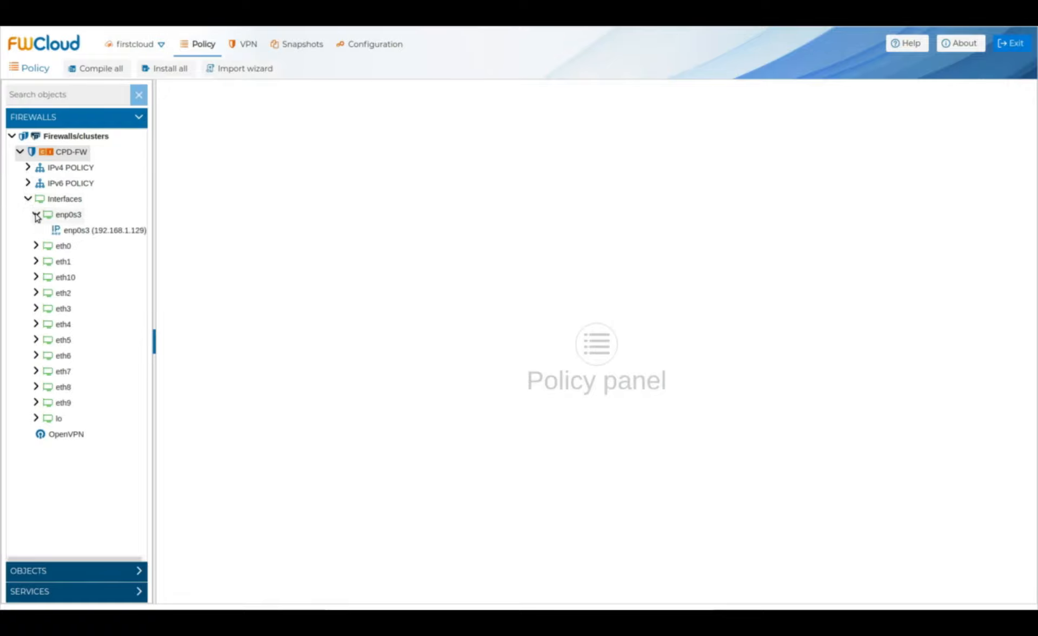
pyautogui.click(36, 246)
pyautogui.click(37, 277)
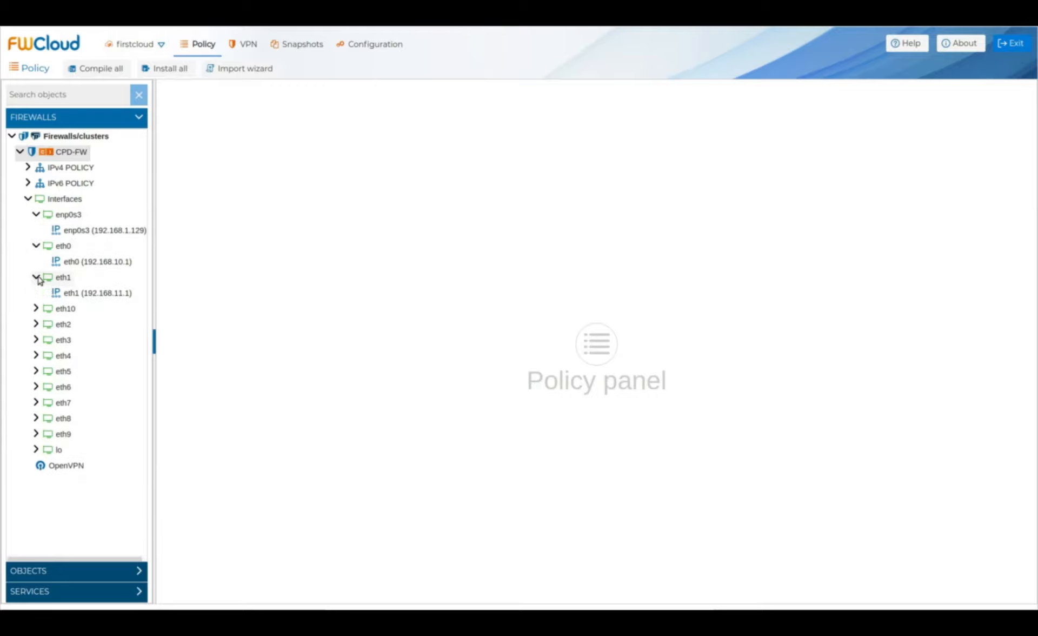
pyautogui.click(36, 310)
pyautogui.click(36, 339)
# Step: Collapse the interface list again and display the five rules of the IPv4 INPUT policy
pyautogui.click(36, 340)
pyautogui.click(36, 308)
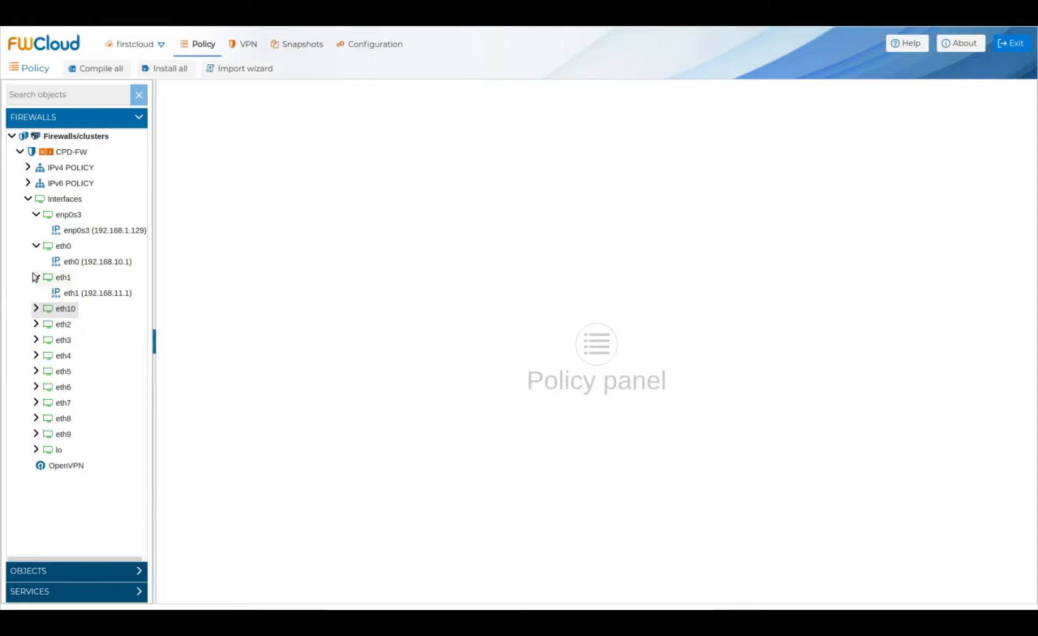
pyautogui.click(35, 277)
pyautogui.click(36, 247)
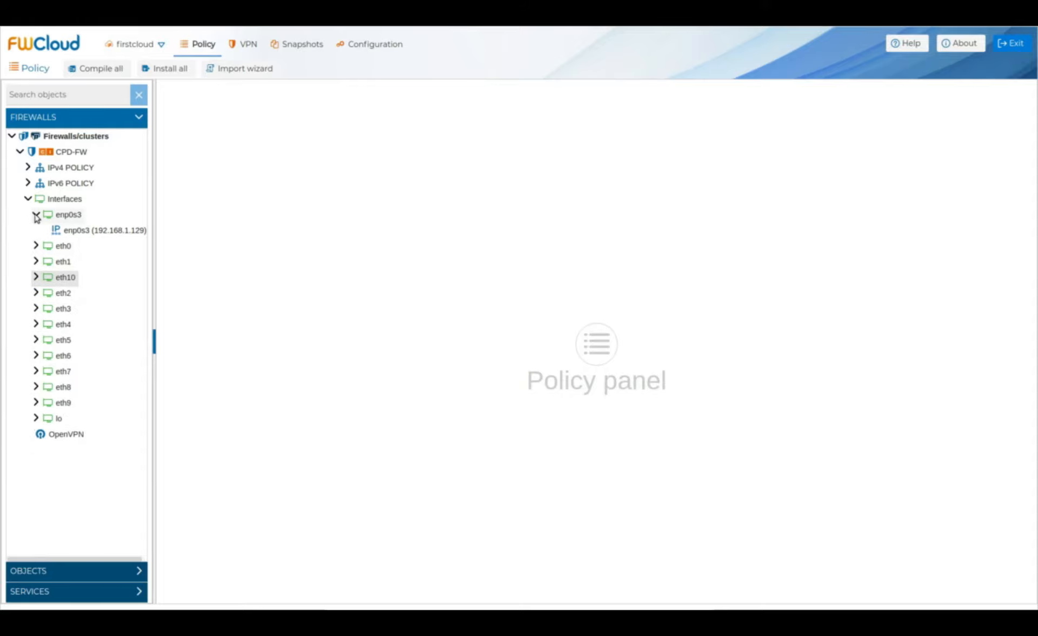
pyautogui.click(36, 216)
pyautogui.click(28, 199)
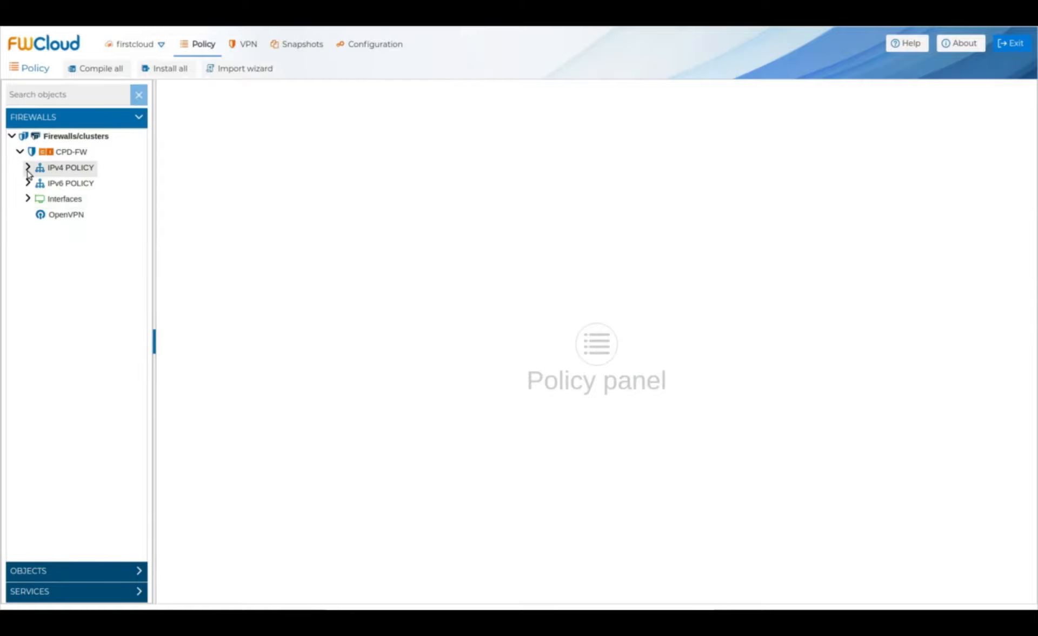
pyautogui.click(28, 167)
pyautogui.click(65, 185)
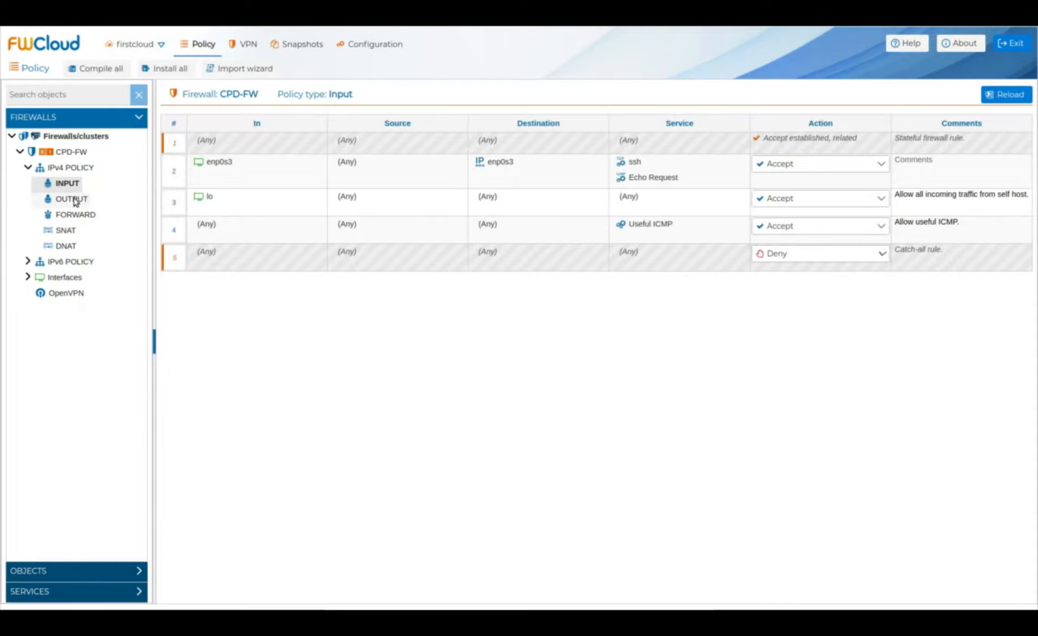
# Step: Browse the Output, SNAT and DNAT policies, then display the Forward policy
pyautogui.click(75, 201)
pyautogui.click(65, 231)
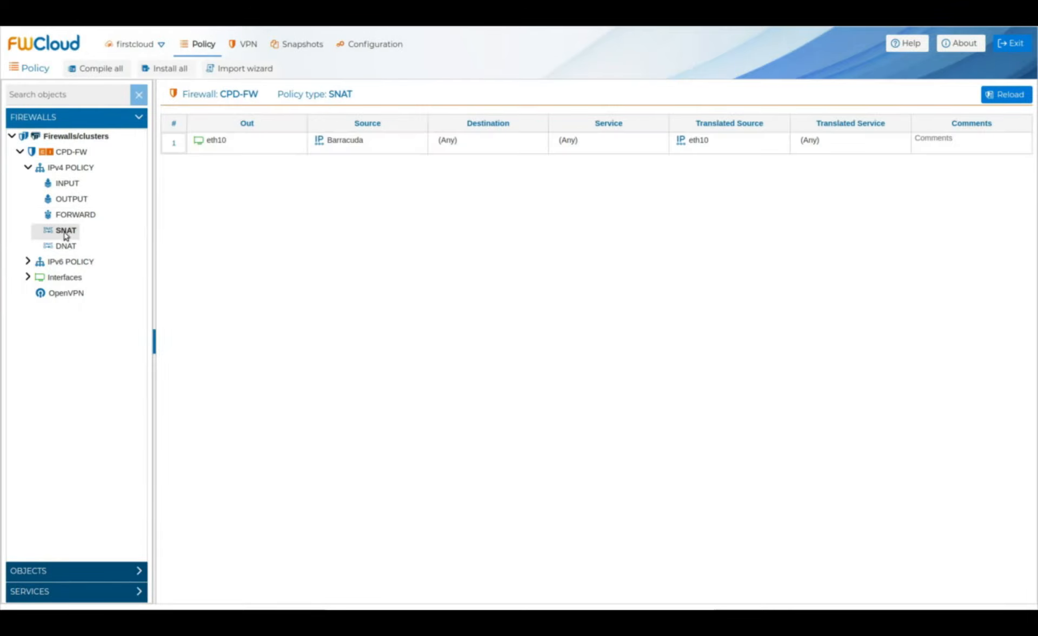
pyautogui.click(65, 247)
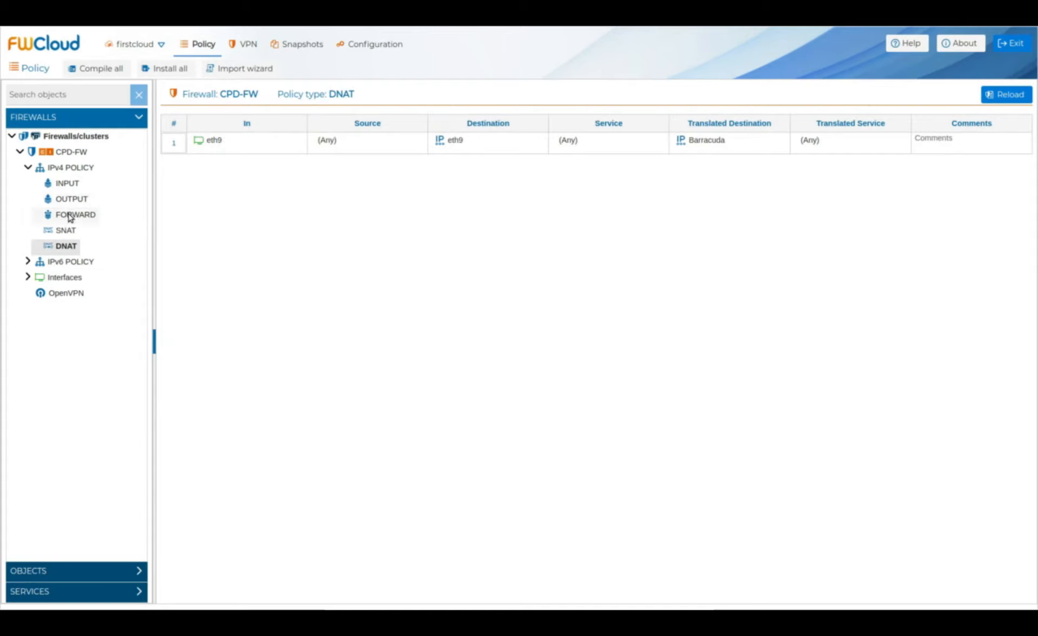
pyautogui.click(71, 216)
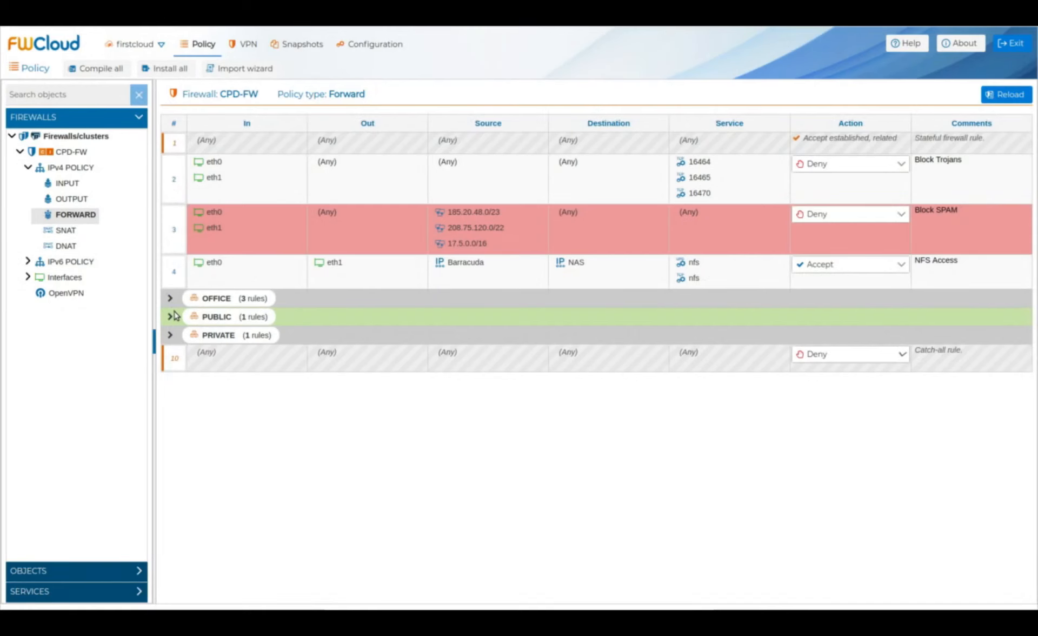
# Step: Expand the OFFICE, PUBLIC and PRIVATE rule groups and open interface eth0 for editing
pyautogui.click(171, 300)
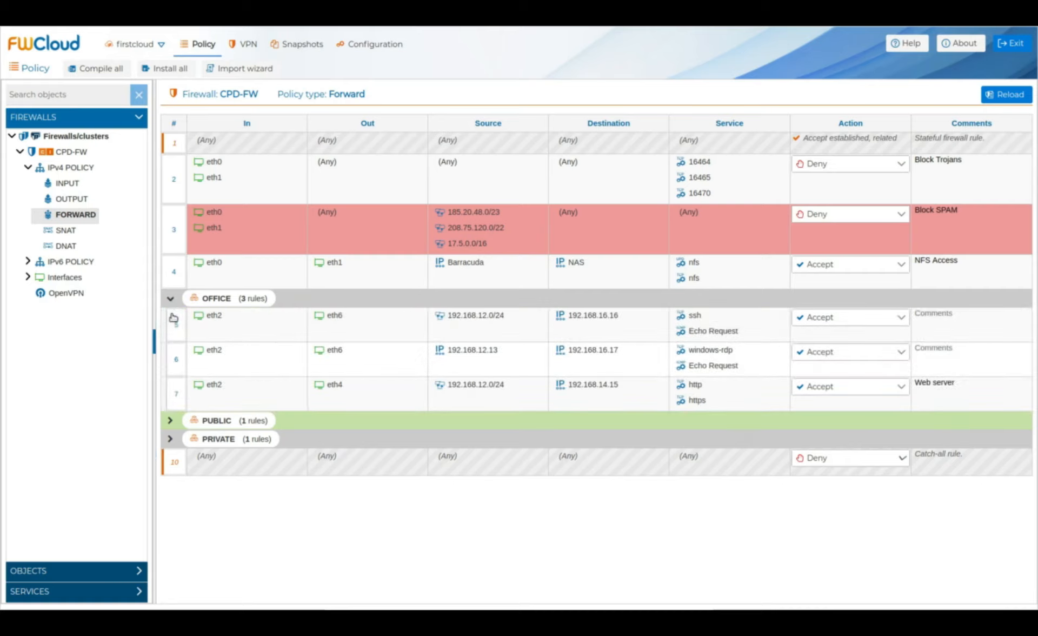
pyautogui.click(171, 422)
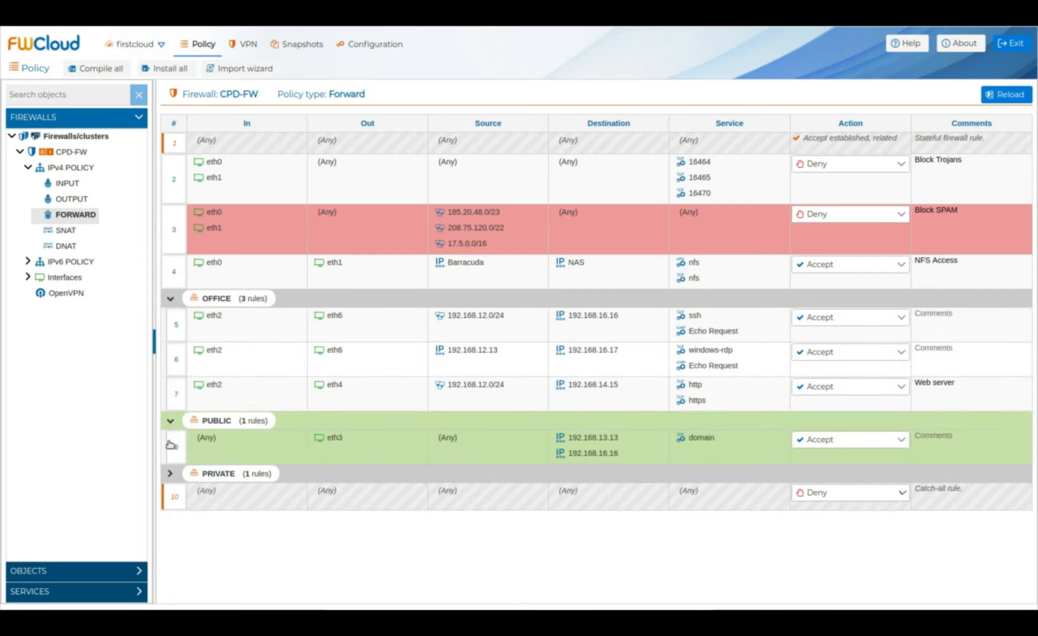
pyautogui.click(171, 474)
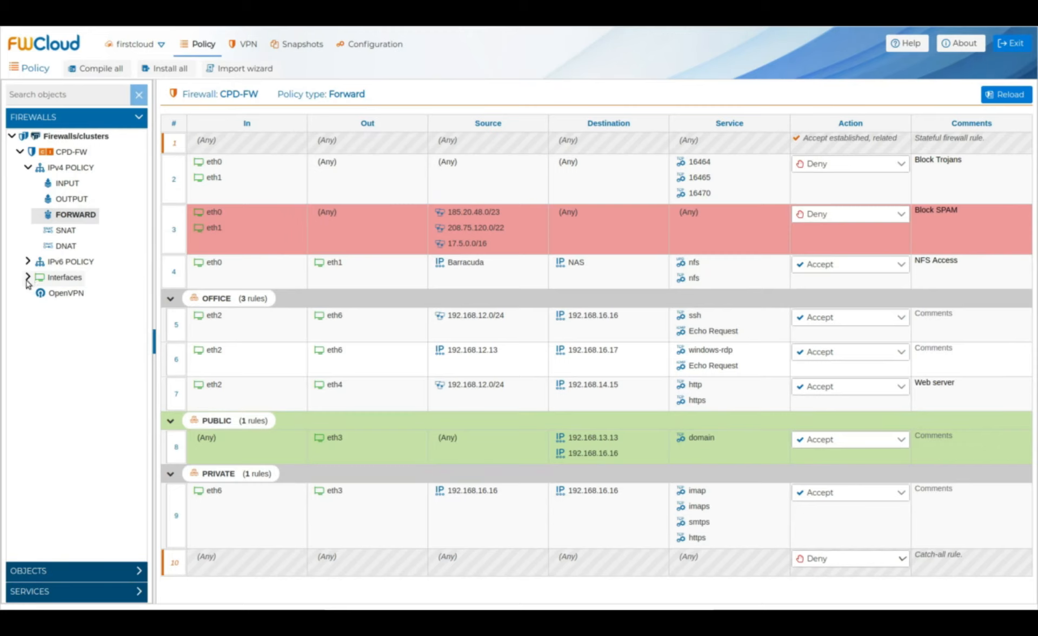
pyautogui.click(27, 278)
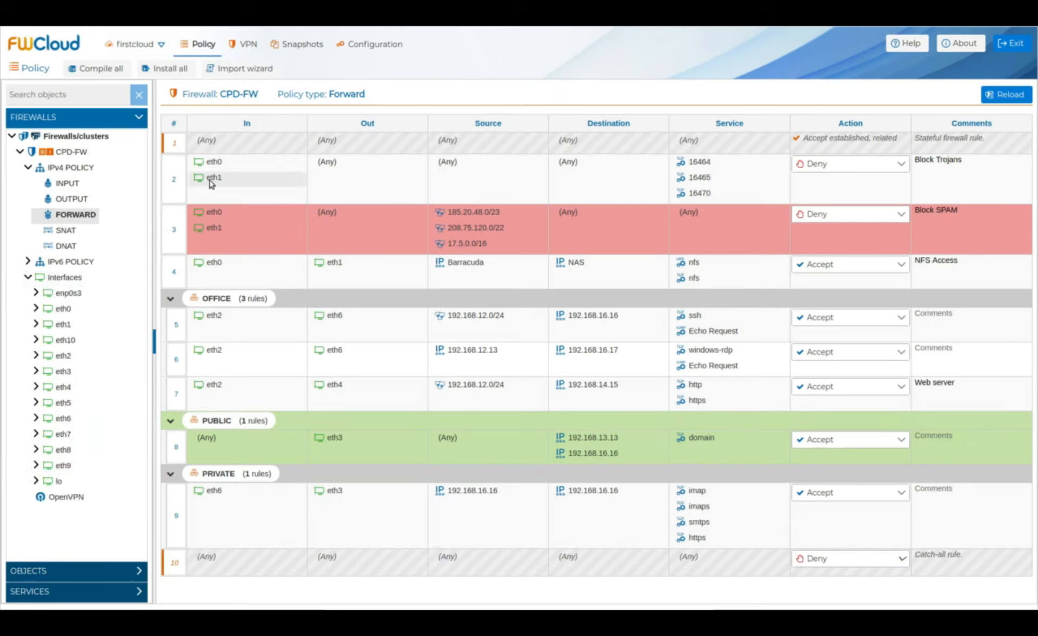
pyautogui.click(61, 310)
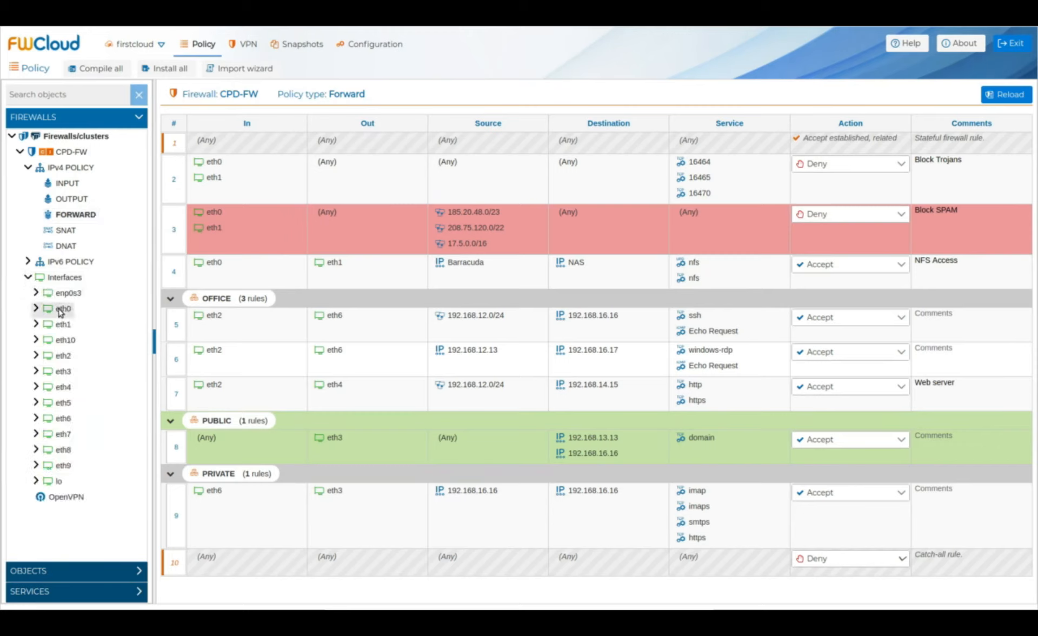
# Step: Label interface eth0 as WAN-0 and eth1 as WAN-1
pyautogui.click(168, 334)
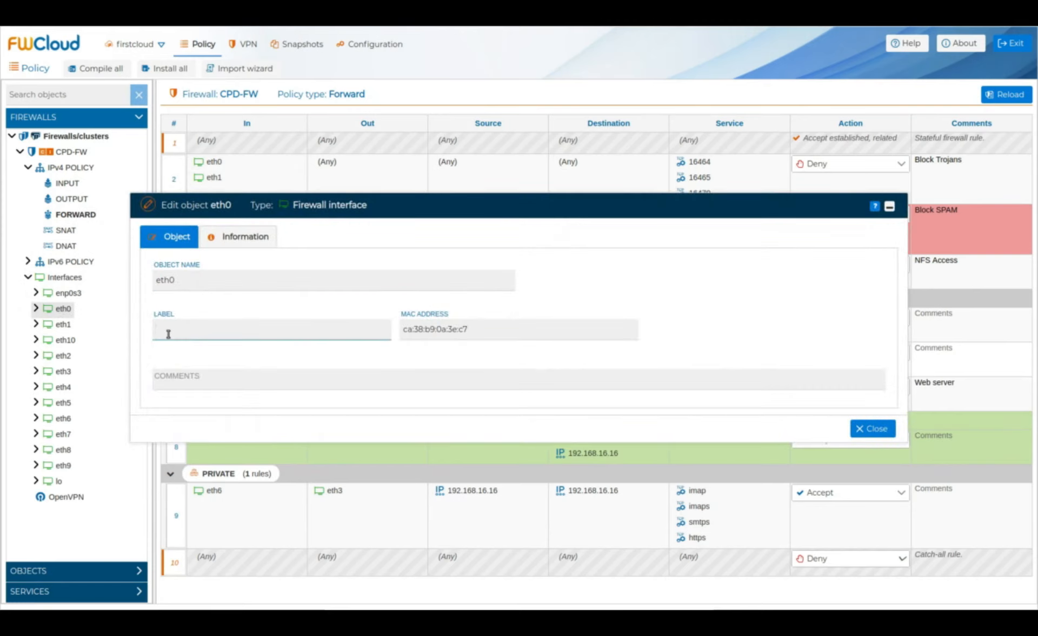
pyautogui.write('WAN-0')
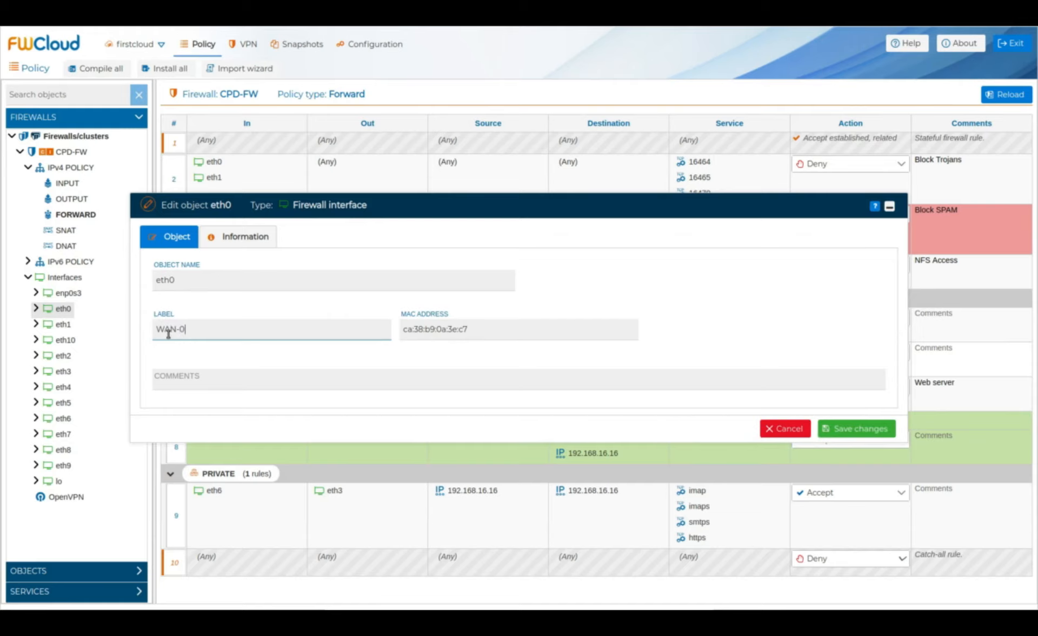
pyautogui.press('Return')
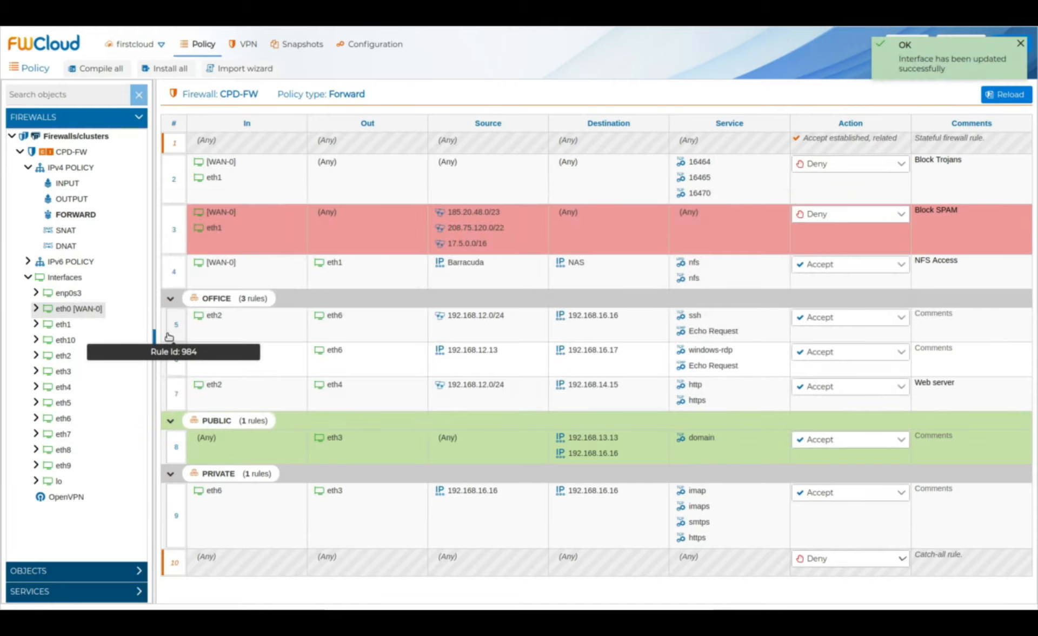
pyautogui.doubleClick(69, 325)
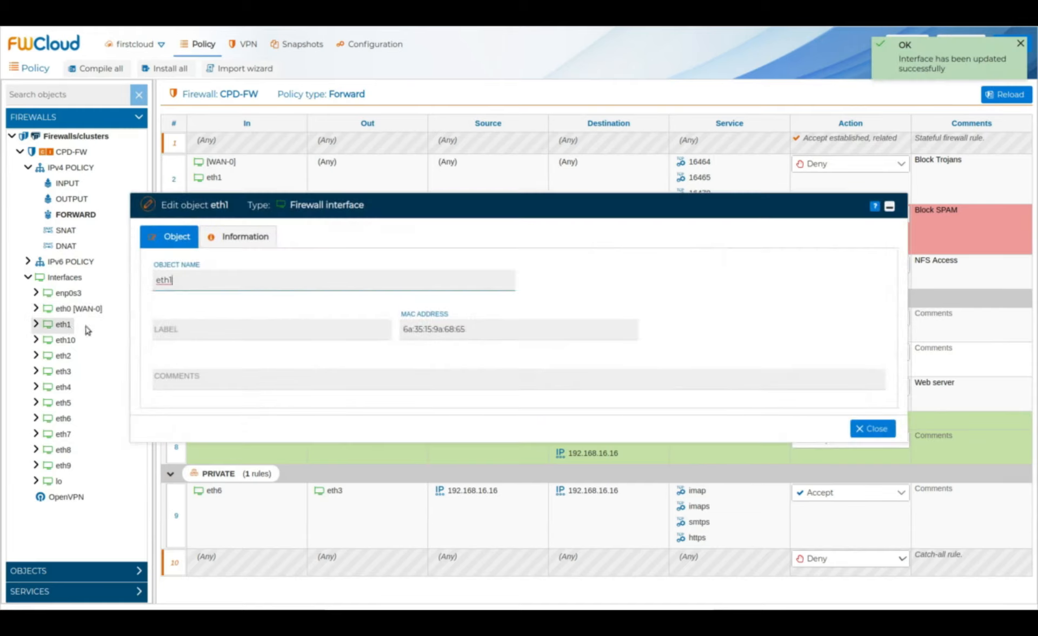
pyautogui.click(179, 330)
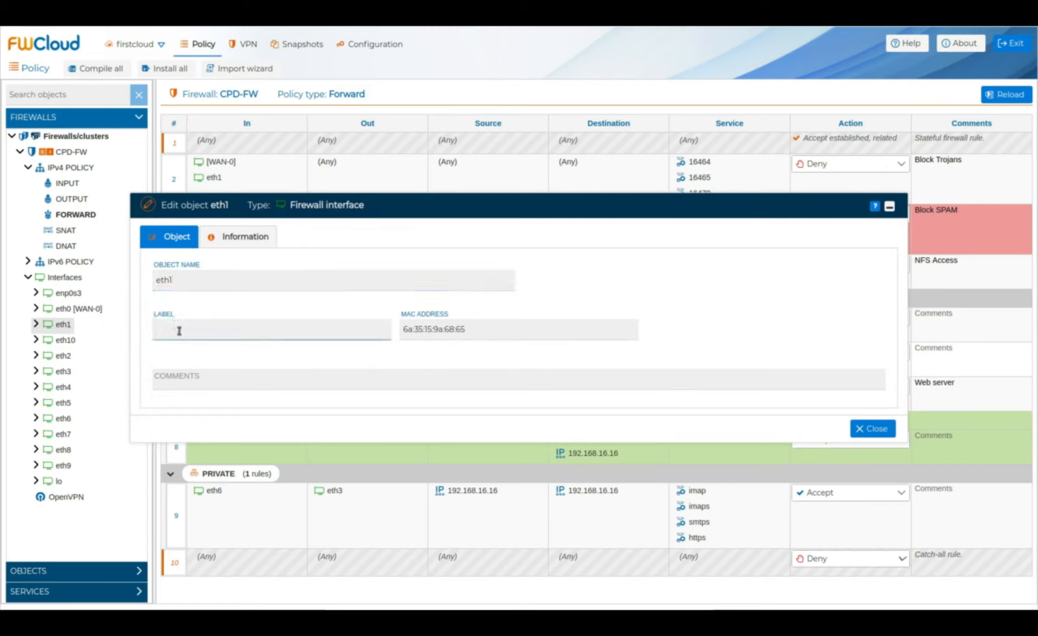
pyautogui.write('WAN')
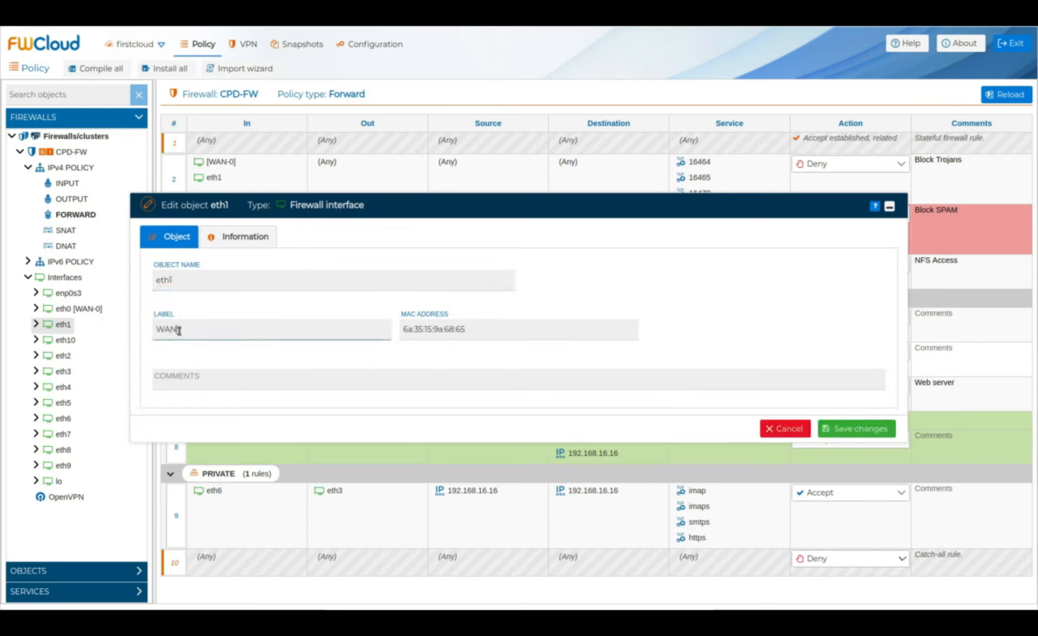
pyautogui.write('-1')
pyautogui.press('Return')
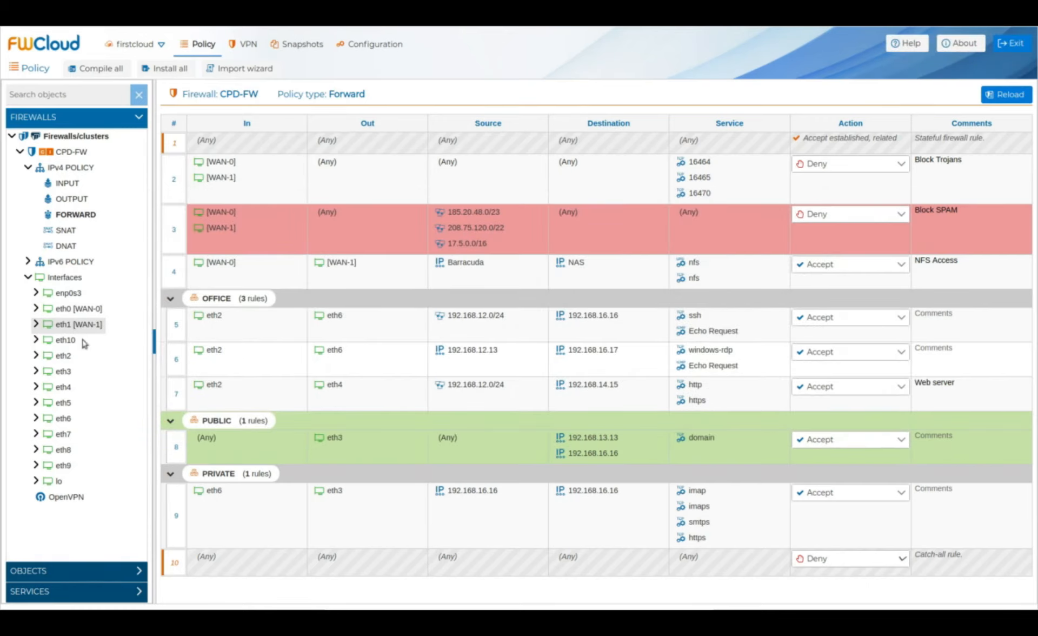
# Step: Label interface eth2 as OFFICE and eth3 as PUBLIC
pyautogui.click(62, 356)
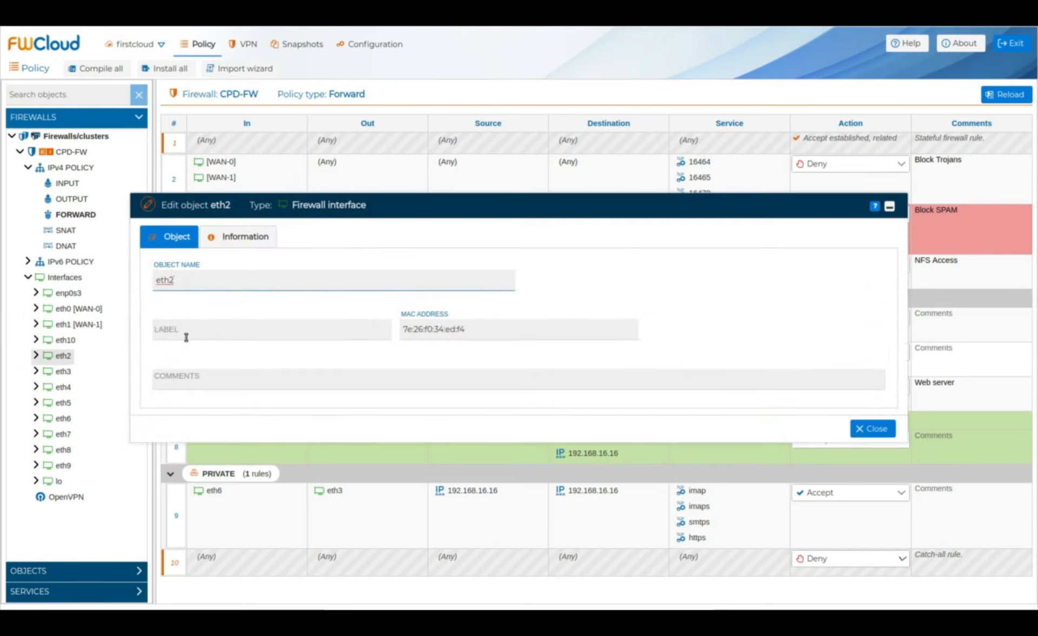
pyautogui.click(185, 331)
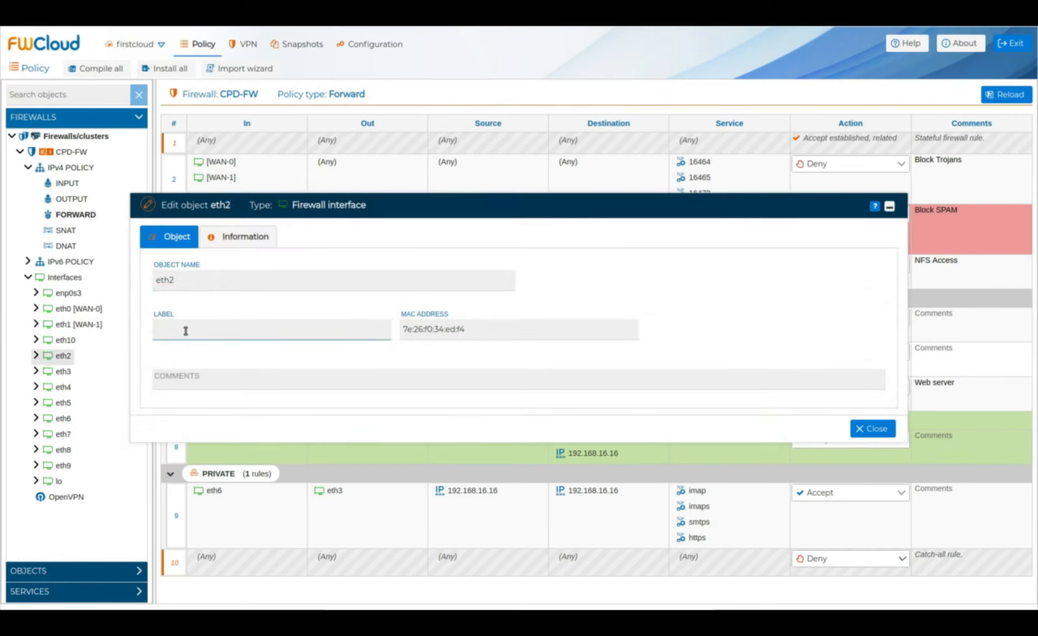
pyautogui.write('OFFICE')
pyautogui.press('Return')
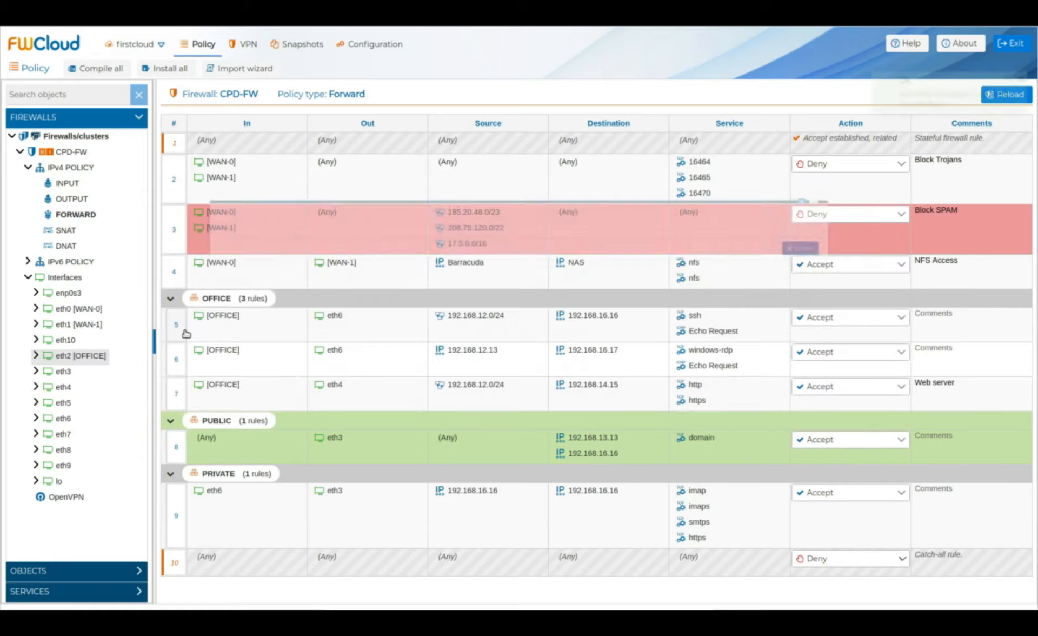
pyautogui.doubleClick(64, 371)
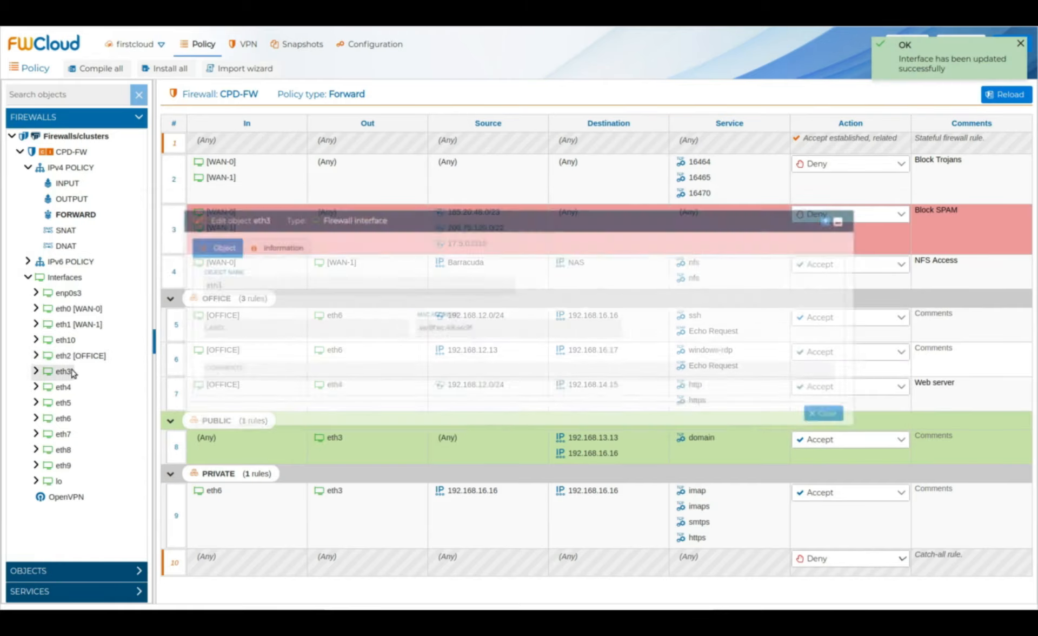
pyautogui.click(176, 330)
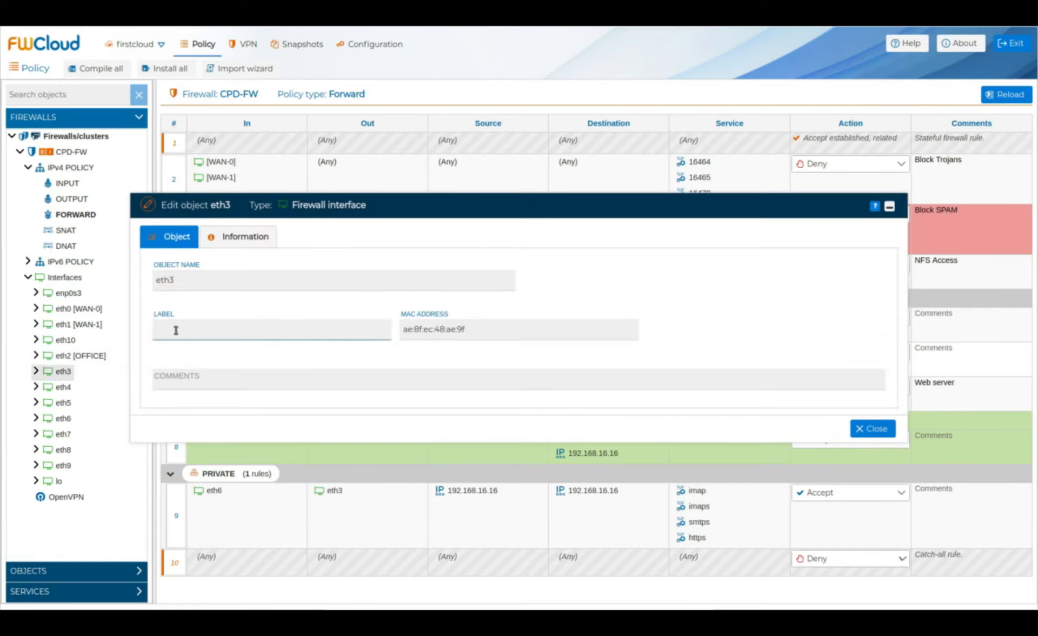
pyautogui.write('PUBLIC')
pyautogui.press('Return')
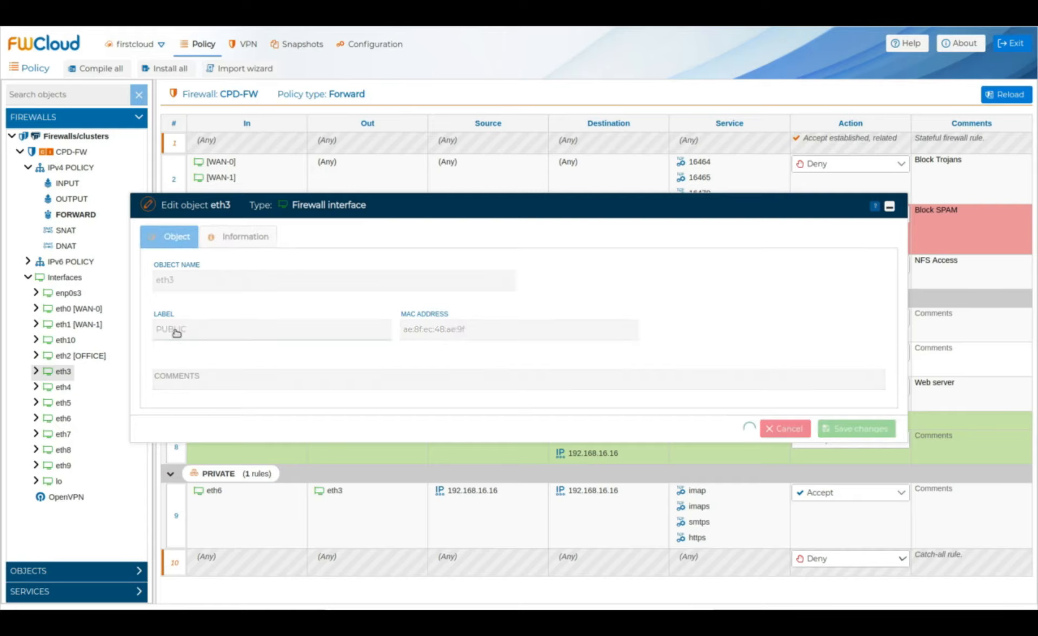
# Step: Label interfaces eth4, eth5 and eth6 as SERVERS, VoIP and PRIVATE
pyautogui.doubleClick(68, 387)
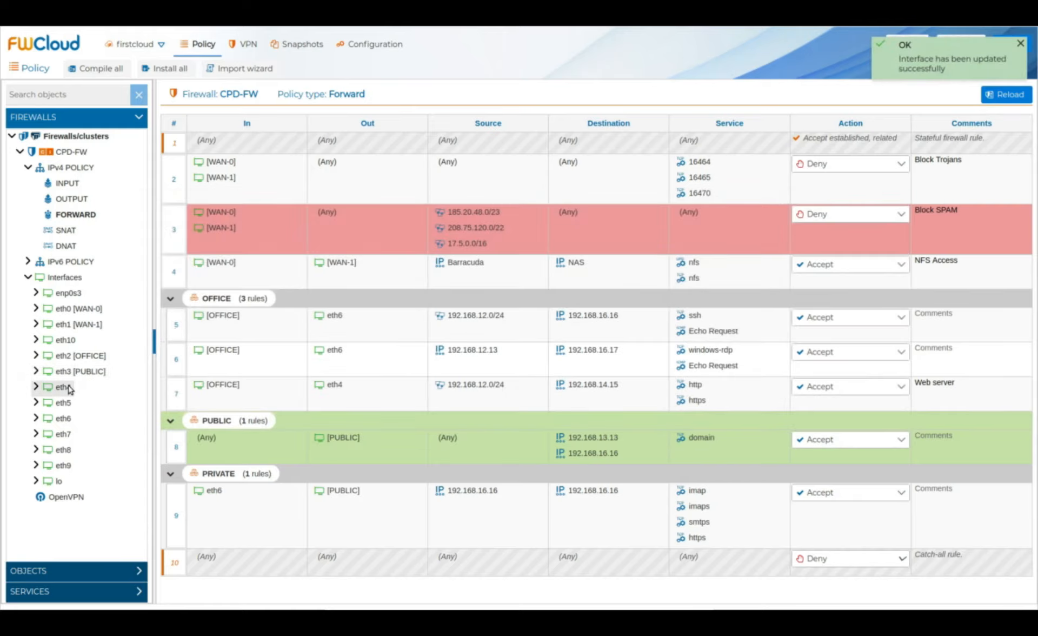
pyautogui.click(177, 331)
pyautogui.write('SERVERS')
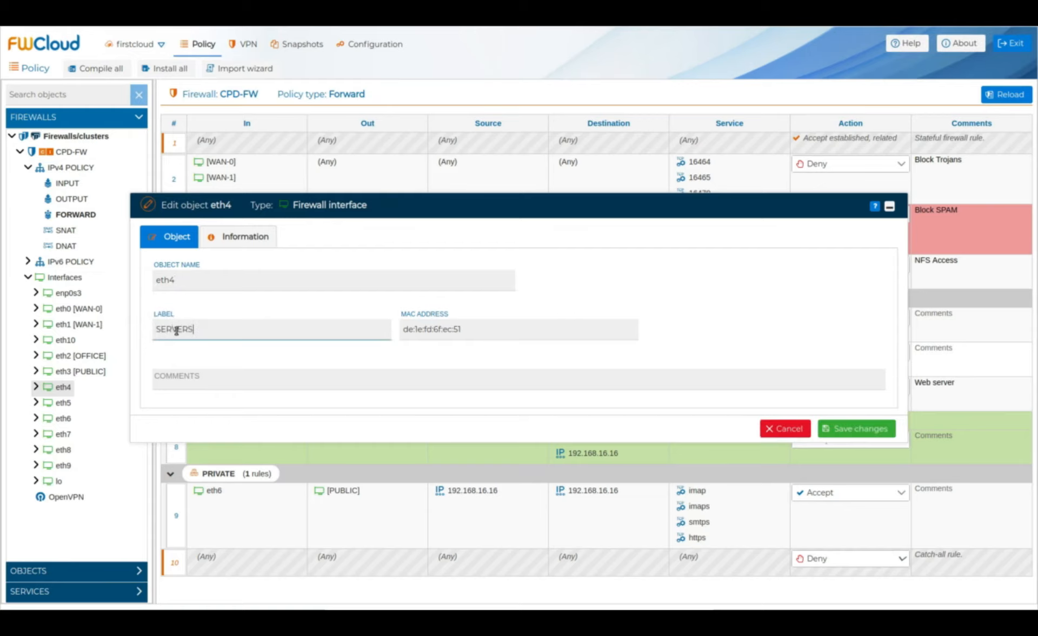
pyautogui.press('Return')
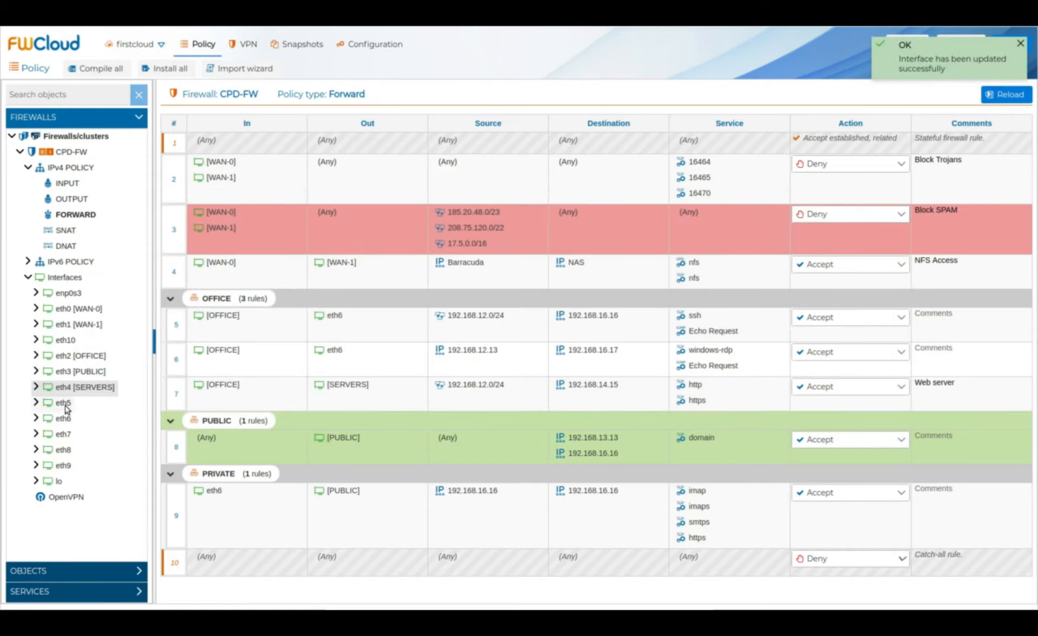
pyautogui.doubleClick(63, 403)
pyautogui.click(183, 329)
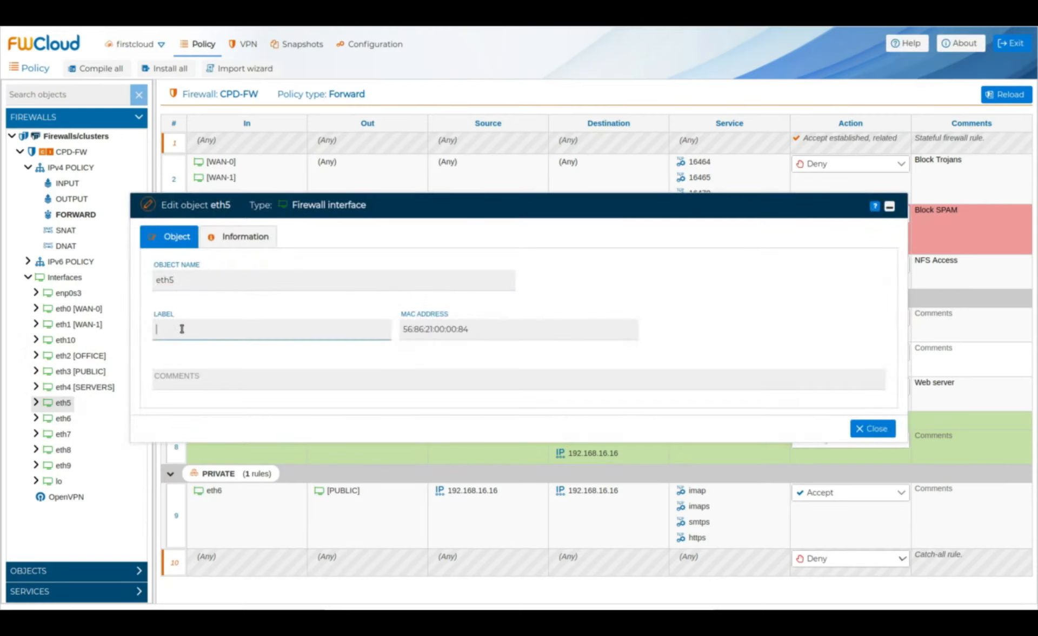
pyautogui.write('VoIP')
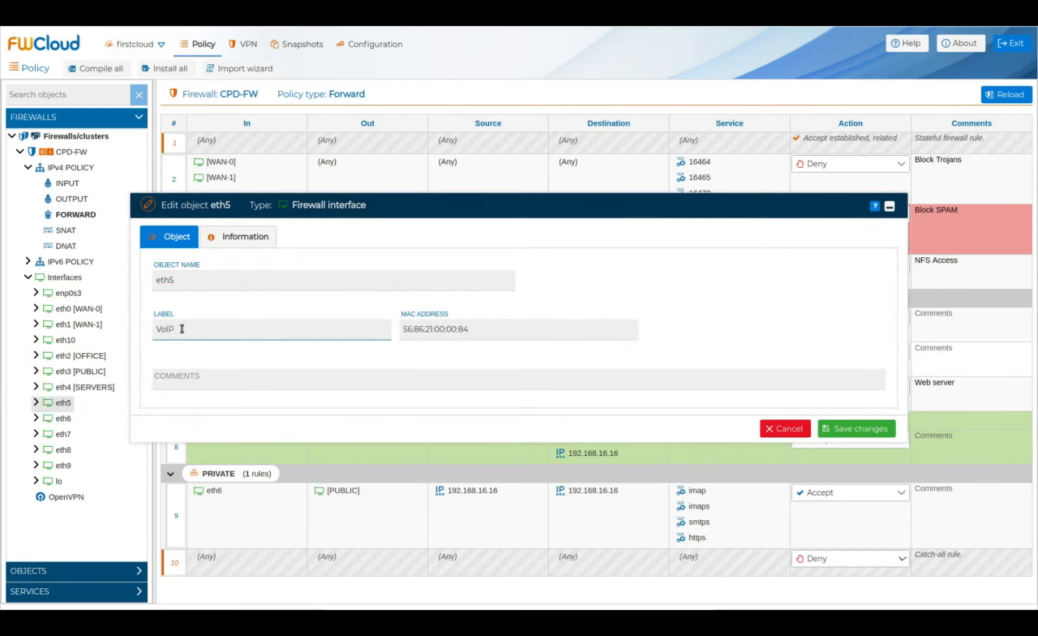
pyautogui.press('Return')
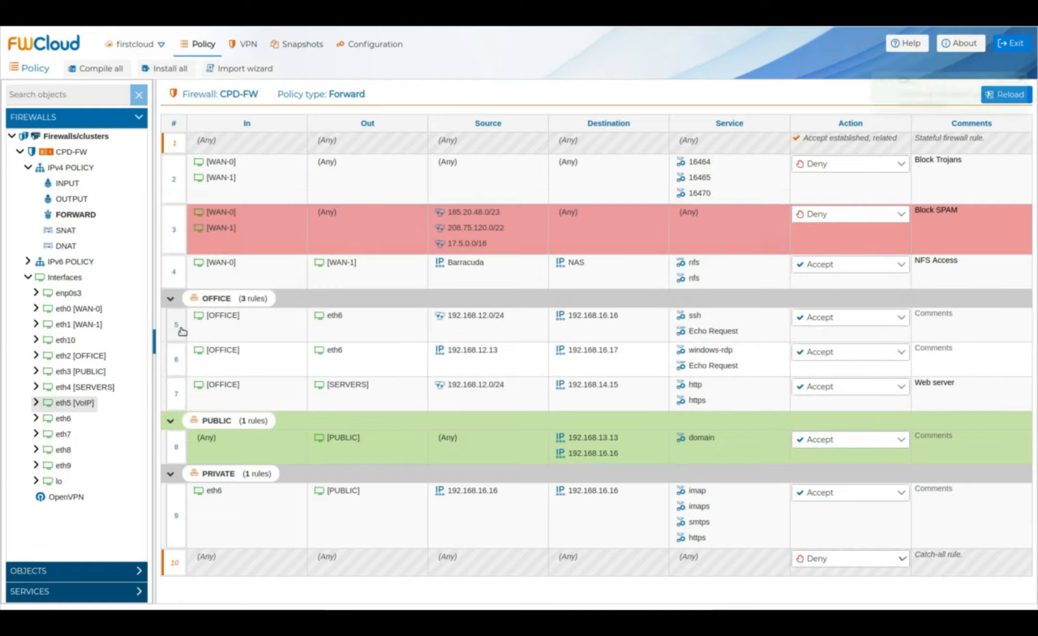
pyautogui.doubleClick(63, 419)
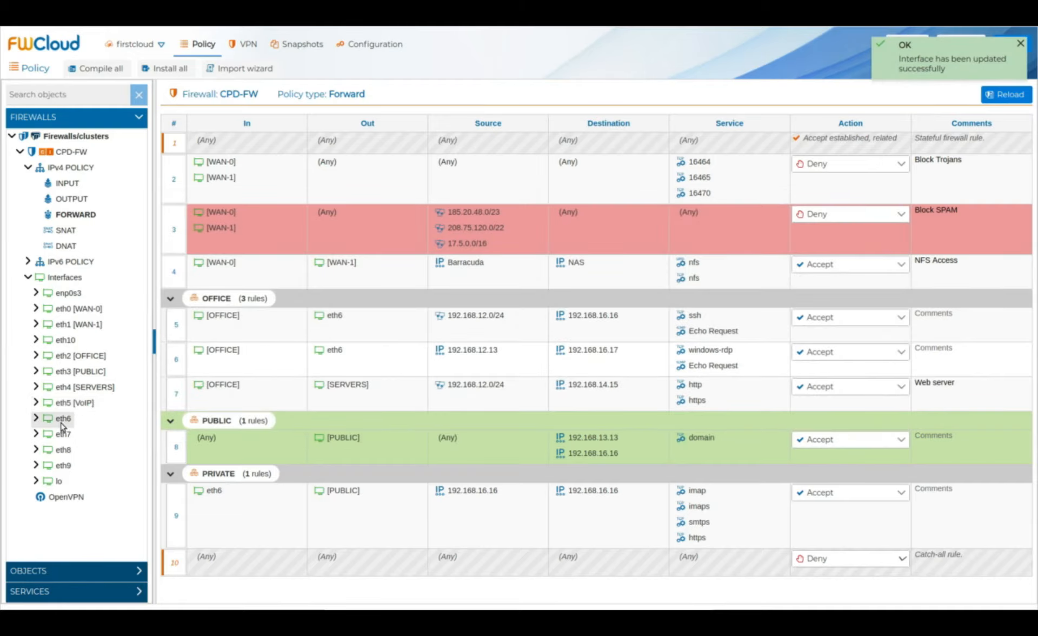
pyautogui.click(177, 330)
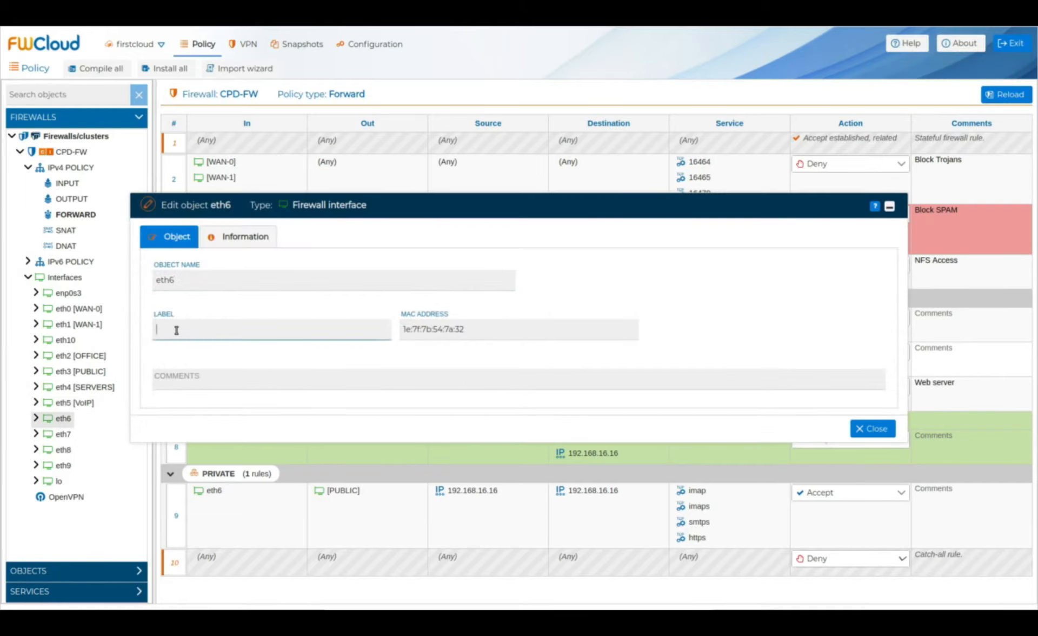
pyautogui.write('PRIVATE')
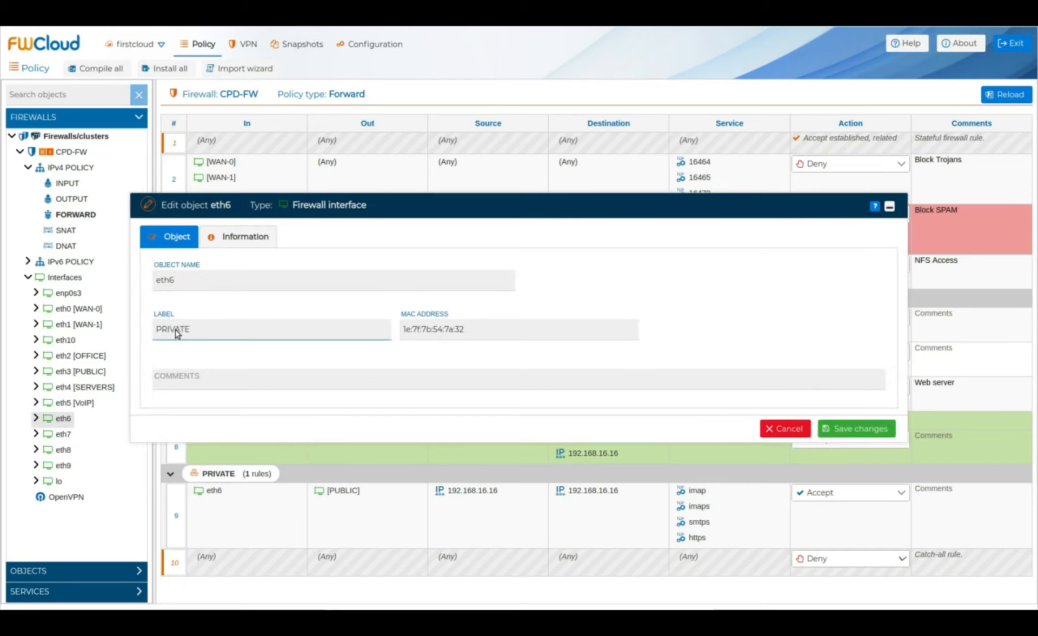
pyautogui.press('Return')
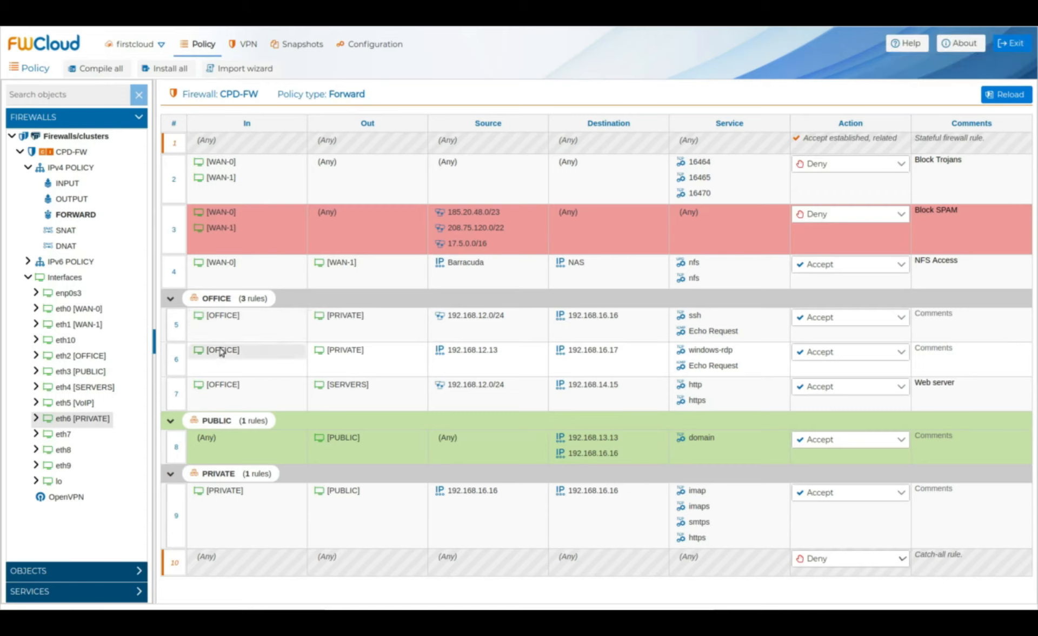
# Step: Collapse Interfaces and list the network objects under OBJECTS > Networks
pyautogui.click(28, 277)
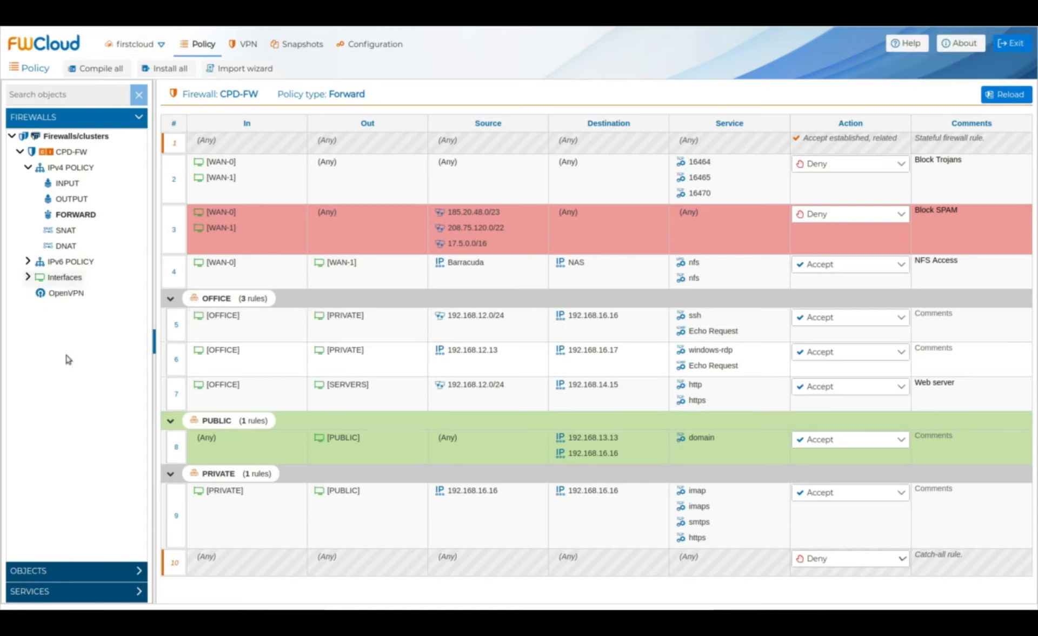
pyautogui.click(139, 575)
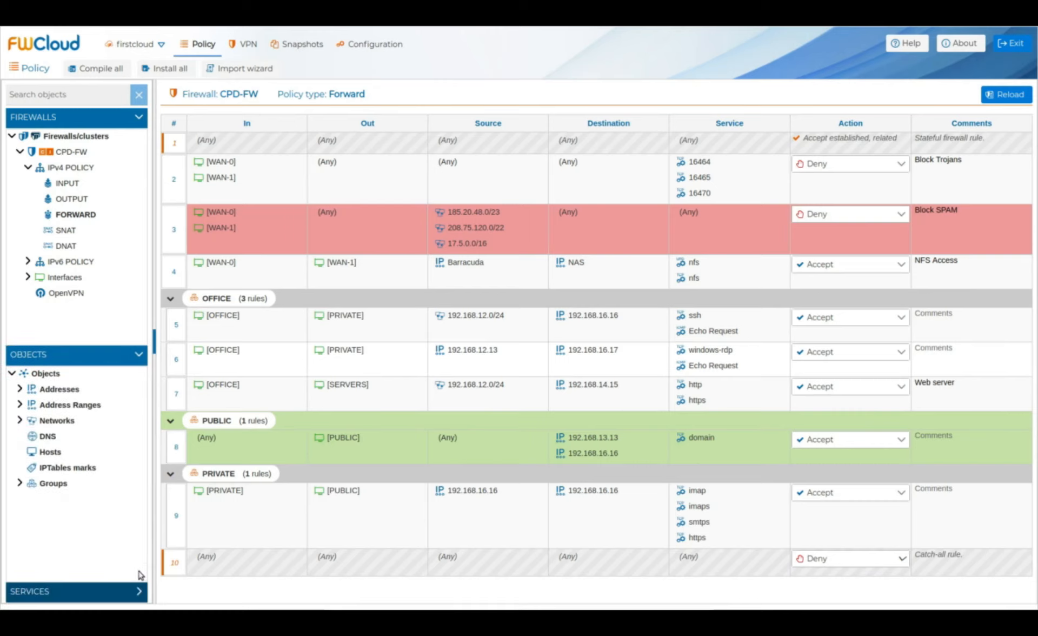
pyautogui.click(20, 421)
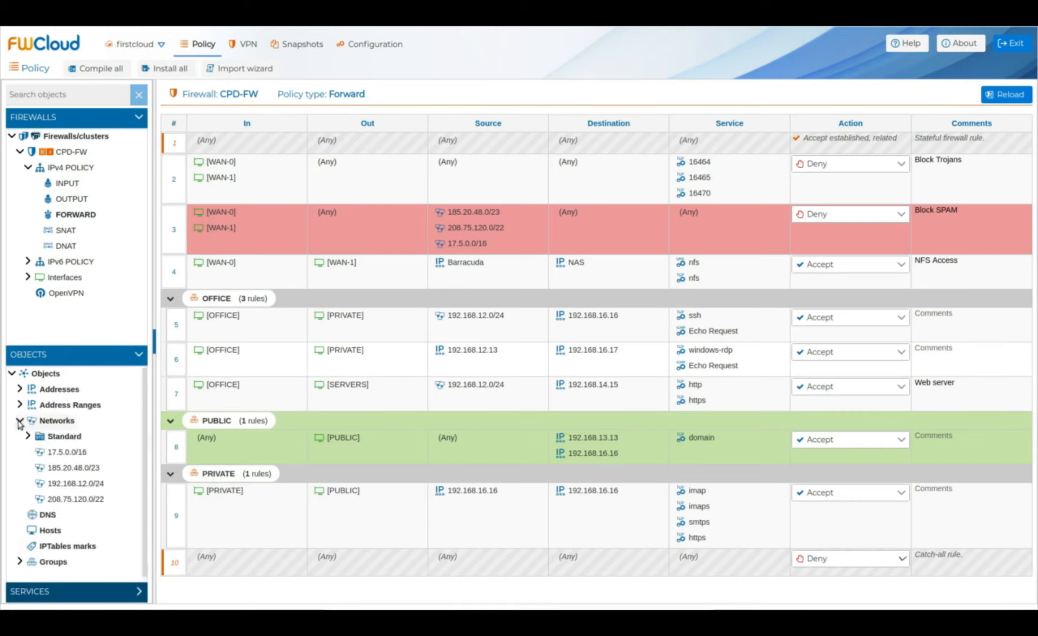
pyautogui.moveTo(54, 464); pyautogui.dragTo(464, 241)
# Step: Add the Spam_ prefix to networks 17.5.0.0/16 and 185.20.48.0/23
pyautogui.doubleClick(65, 452)
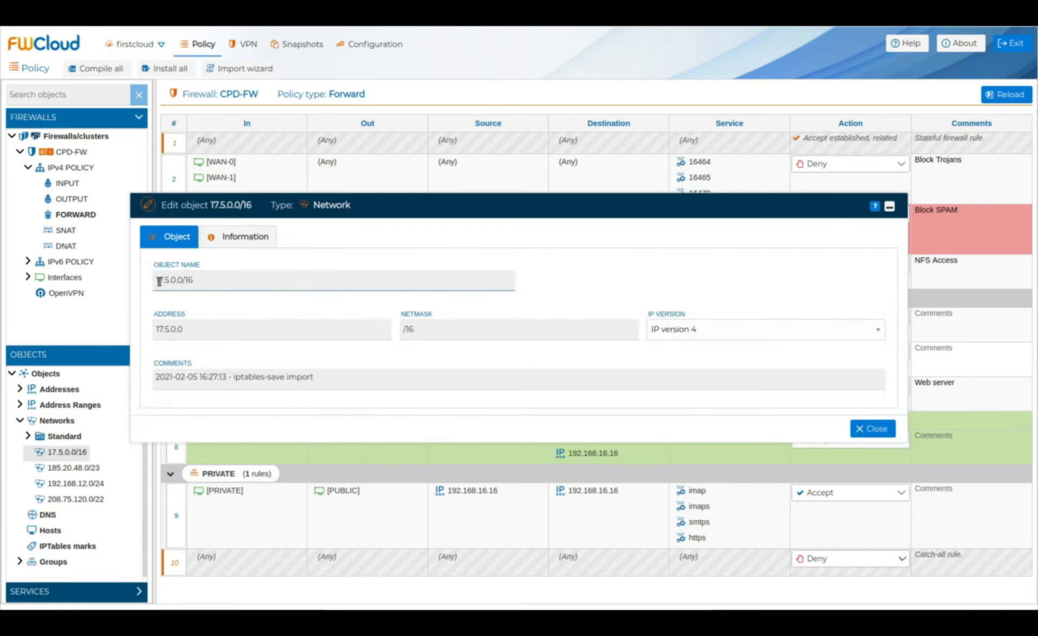
pyautogui.write('Spam_')
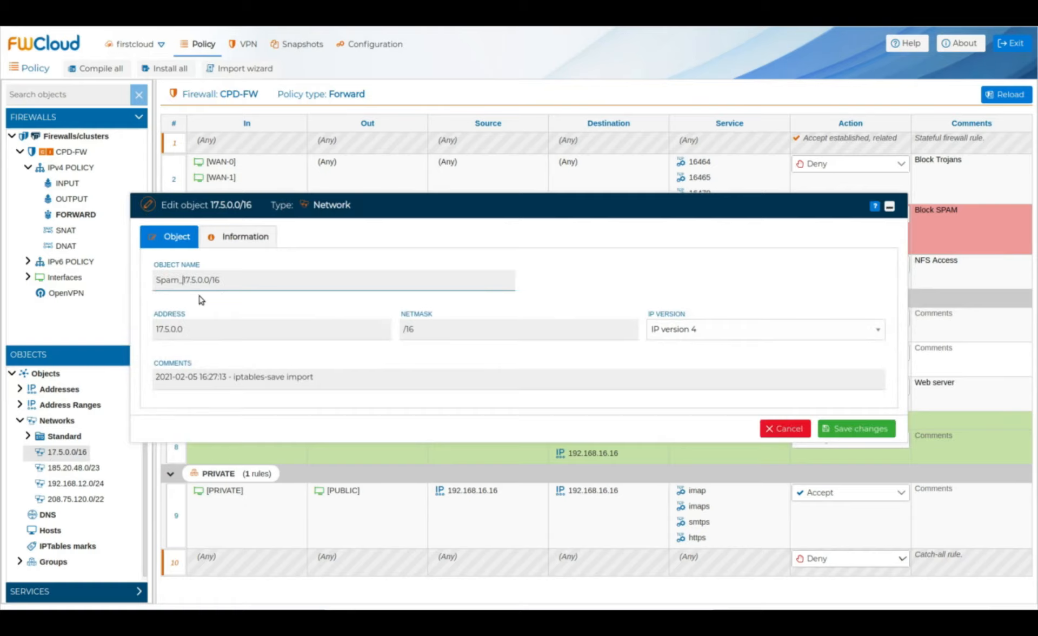
pyautogui.click(866, 429)
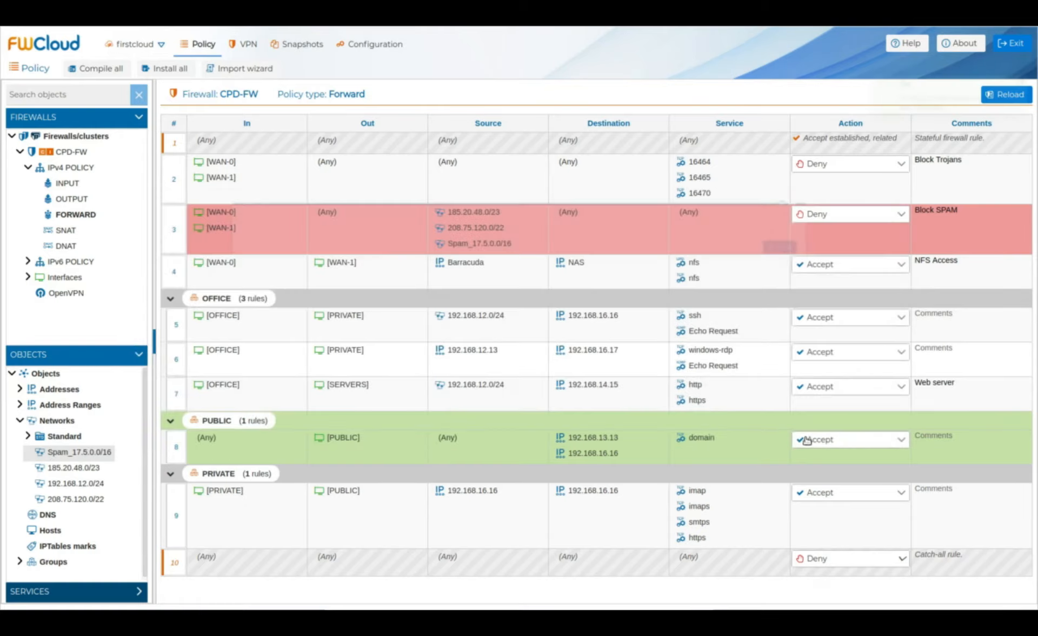
pyautogui.doubleClick(66, 468)
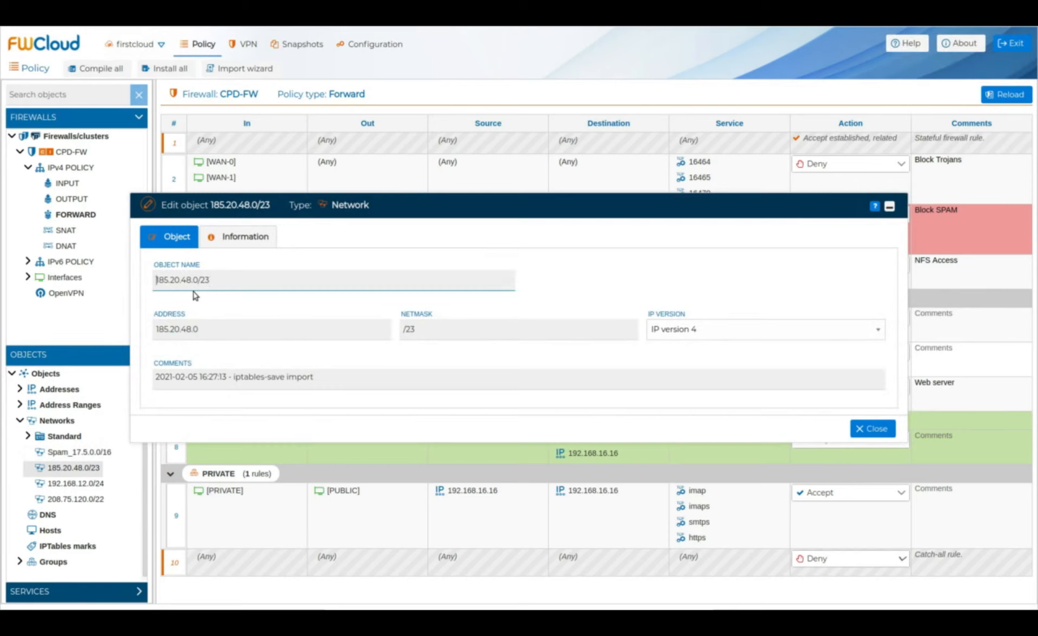
pyautogui.write('Spam_')
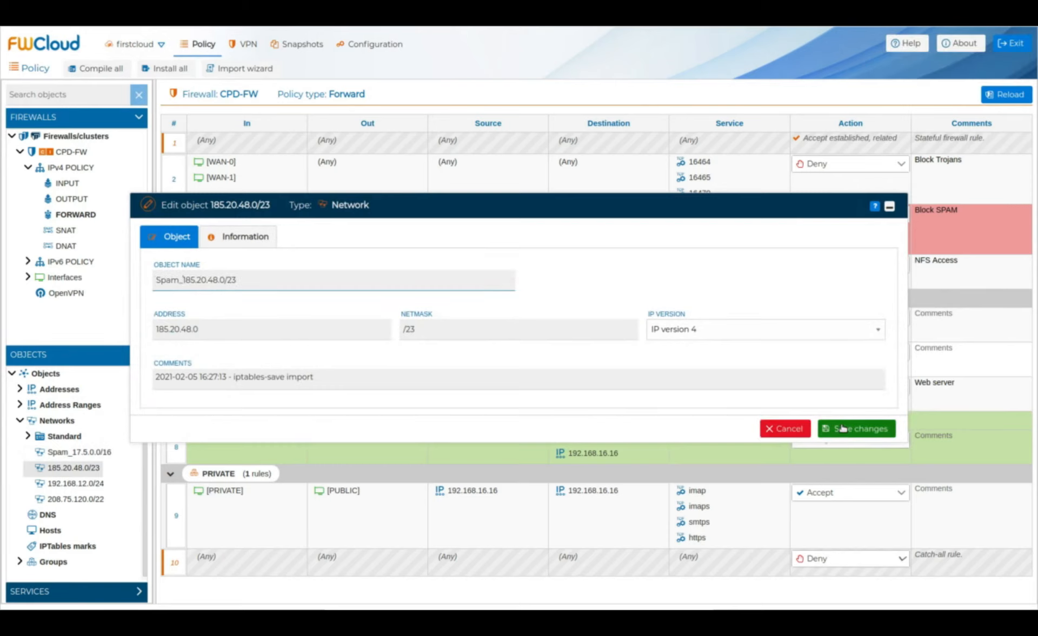
pyautogui.click(842, 429)
# Step: Add the Spam_ prefix to 192.168.12.0/24 and 208.75.120.0/22, then collapse the objects panel
pyautogui.doubleClick(85, 484)
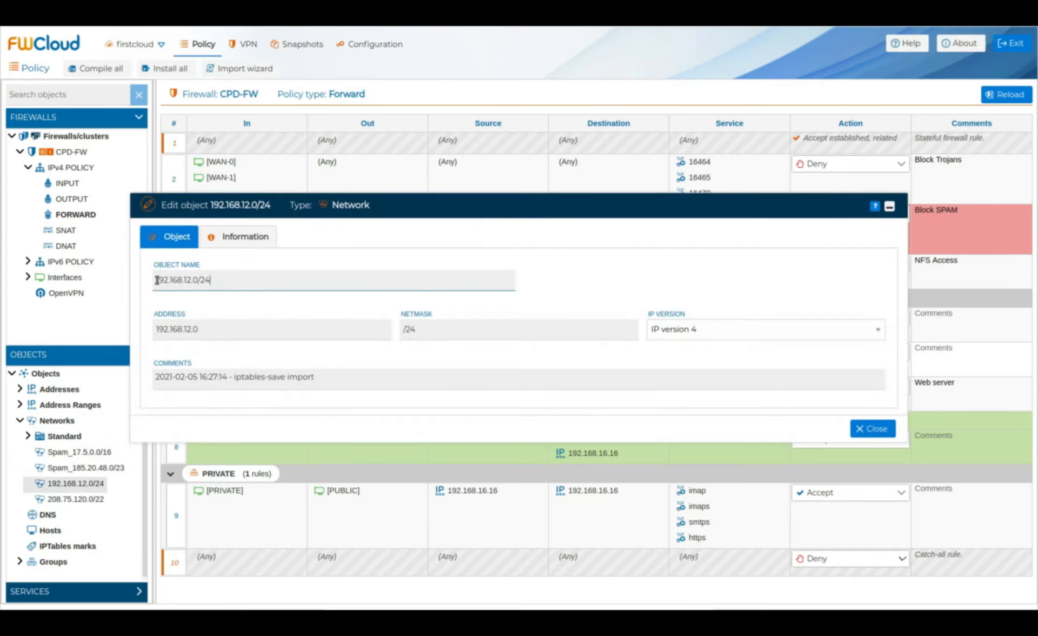
pyautogui.write('Spam_')
pyautogui.click(850, 429)
pyautogui.doubleClick(54, 500)
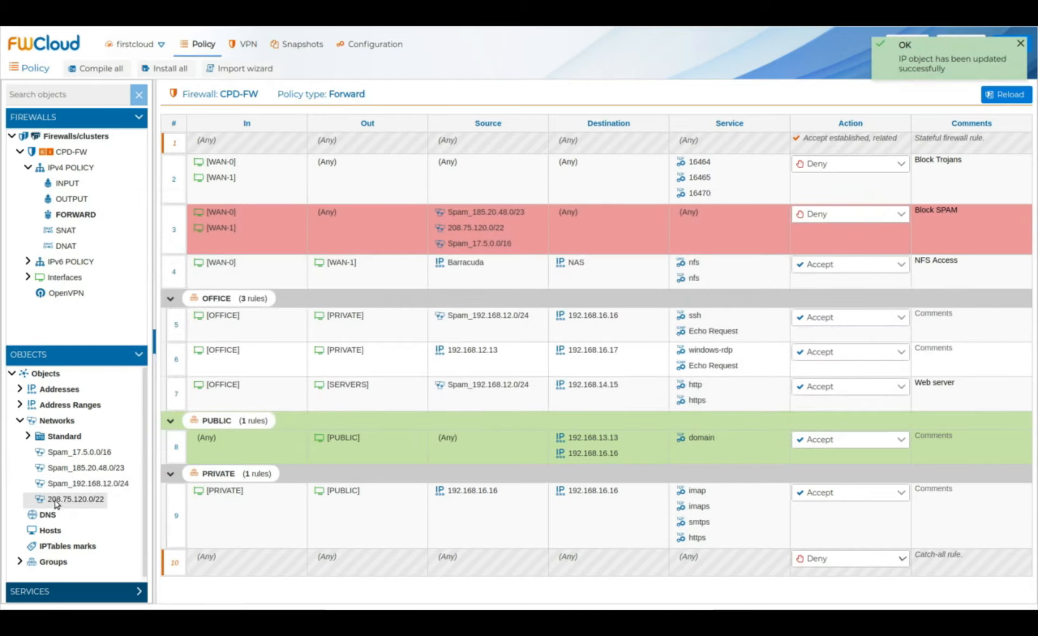
pyautogui.click(154, 279)
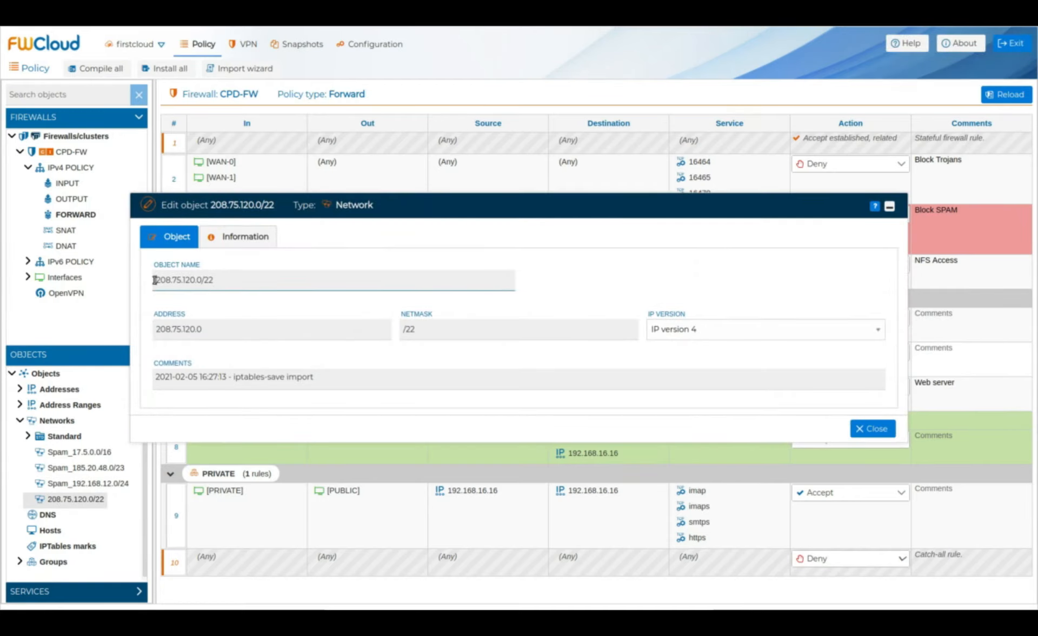
pyautogui.write('Spam_')
pyautogui.click(837, 430)
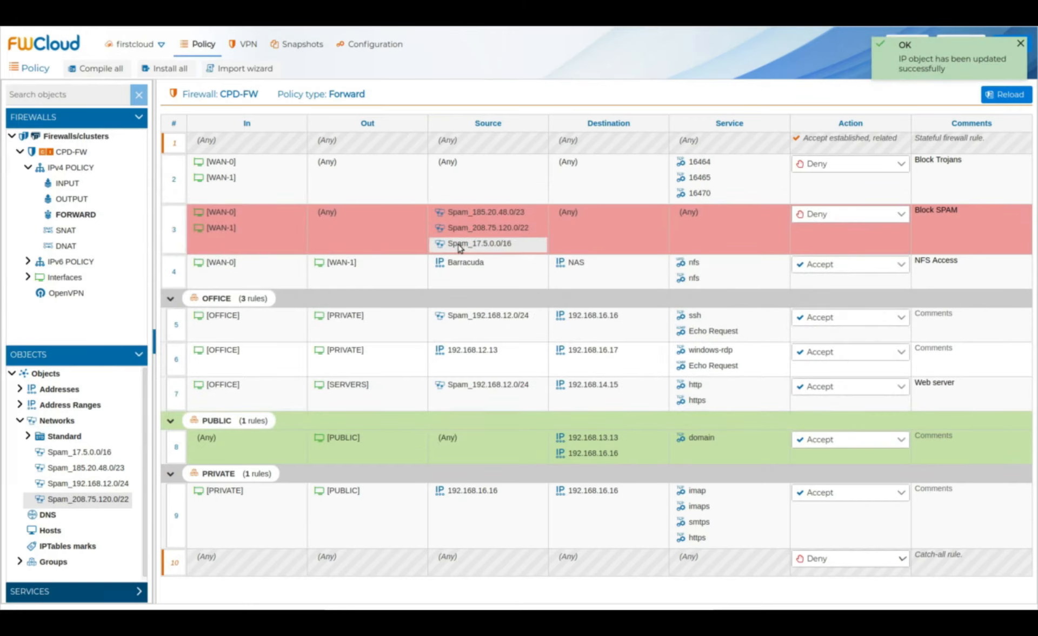
pyautogui.click(139, 355)
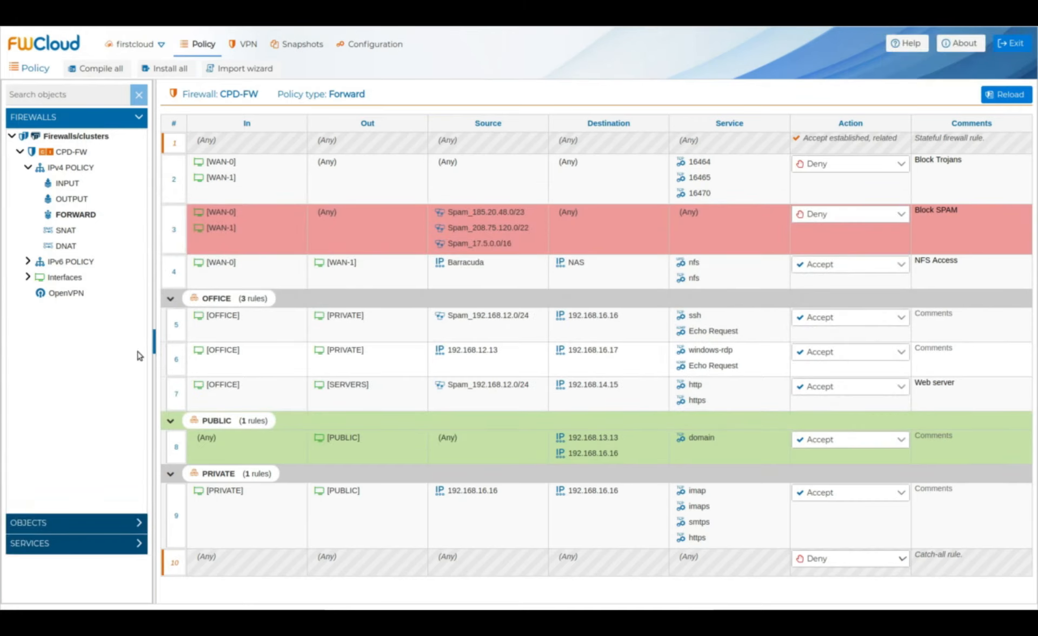
# Step: Run Compile on CPD-FW through Select firewalls / clusters and close the compile log
pyautogui.rightClick(80, 157)
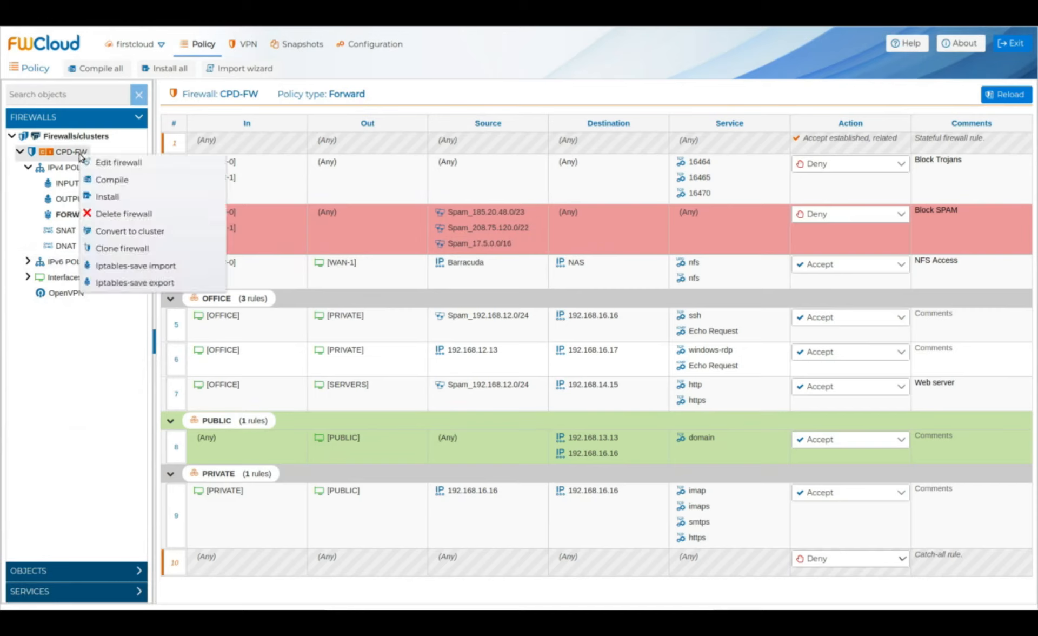
pyautogui.click(153, 183)
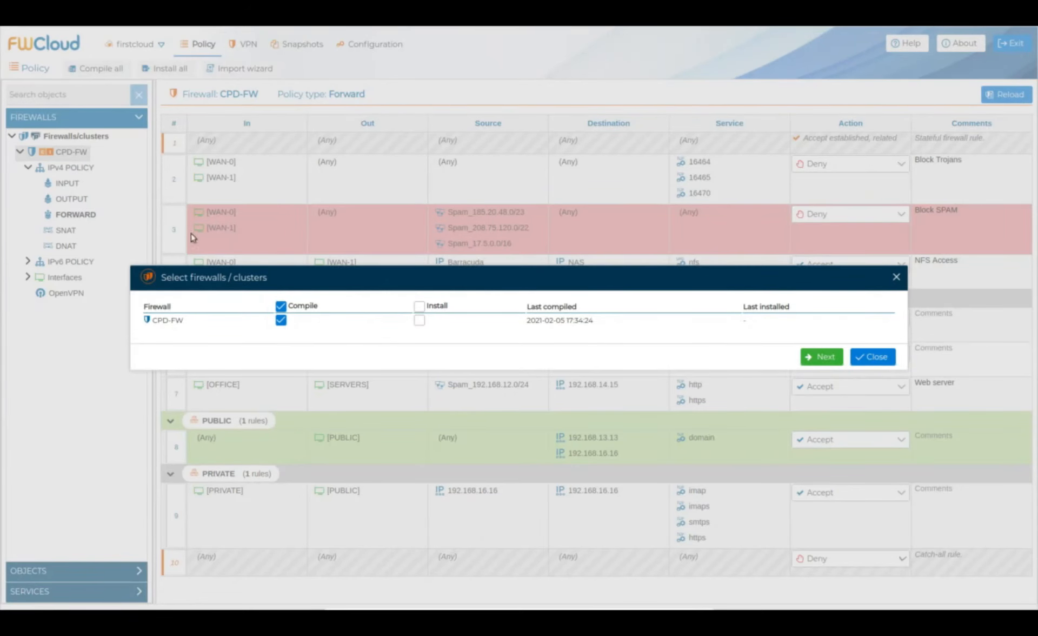
pyautogui.click(806, 364)
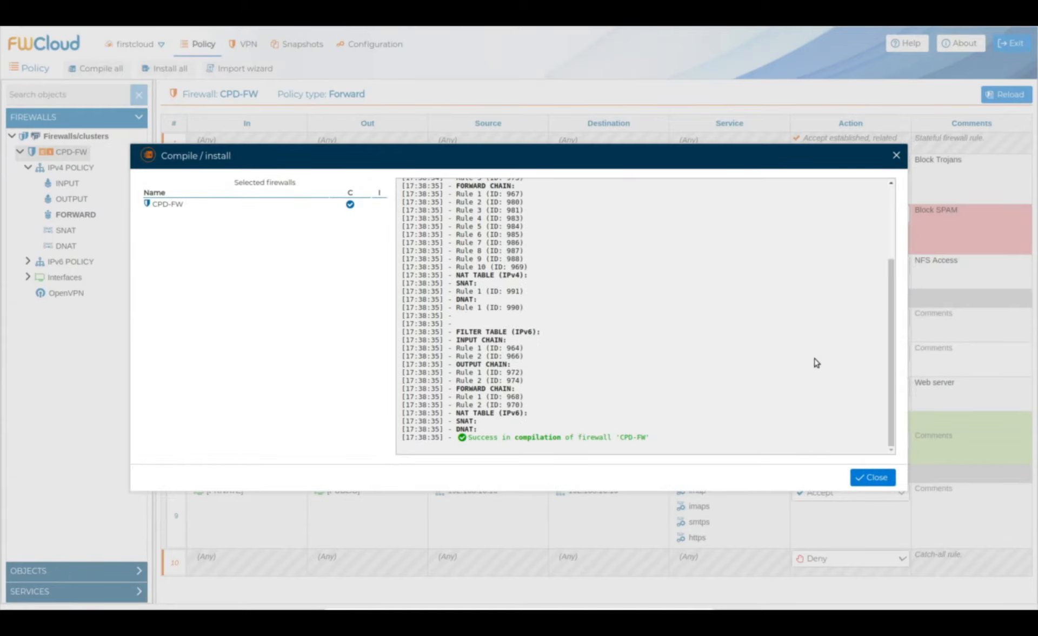
pyautogui.click(870, 479)
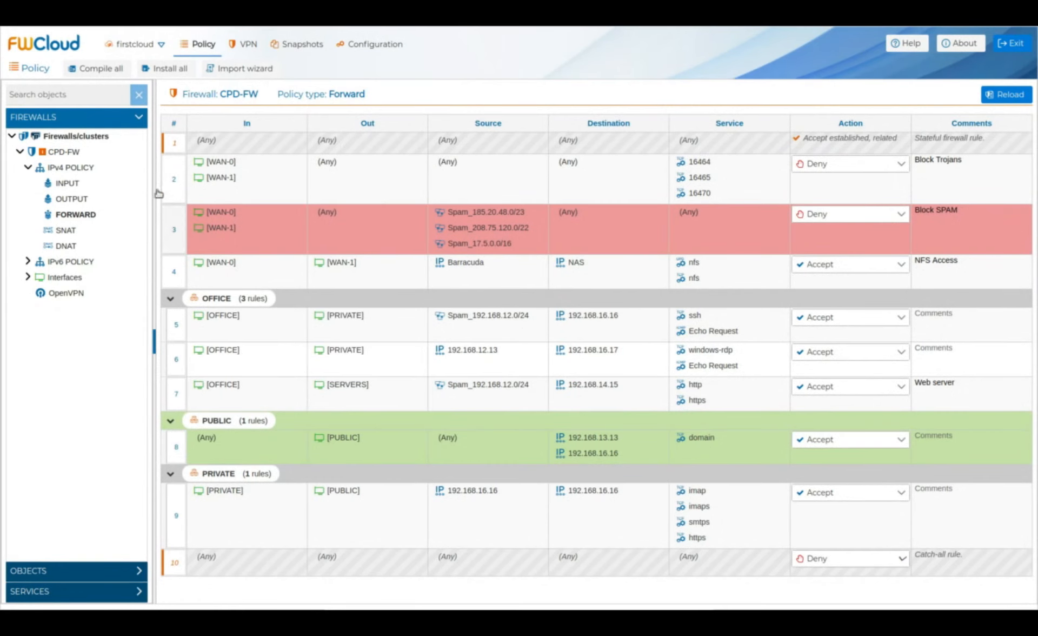
# Step: Install the compiled policy on CPD-FW over SSH with the SSH password, then close the log
pyautogui.rightClick(76, 156)
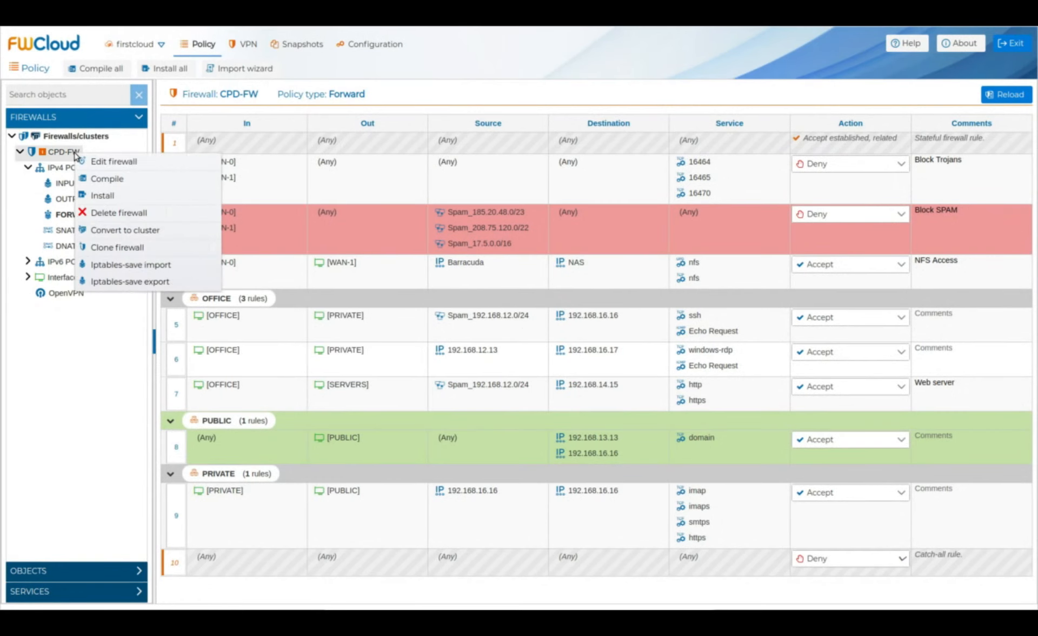
pyautogui.click(139, 202)
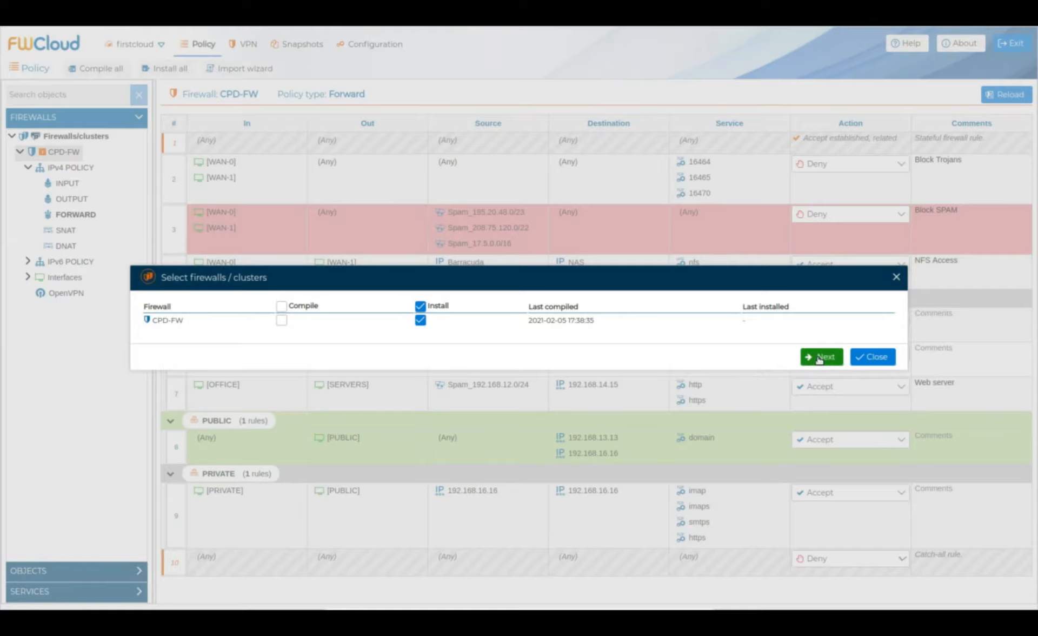
pyautogui.click(821, 356)
pyautogui.click(426, 361)
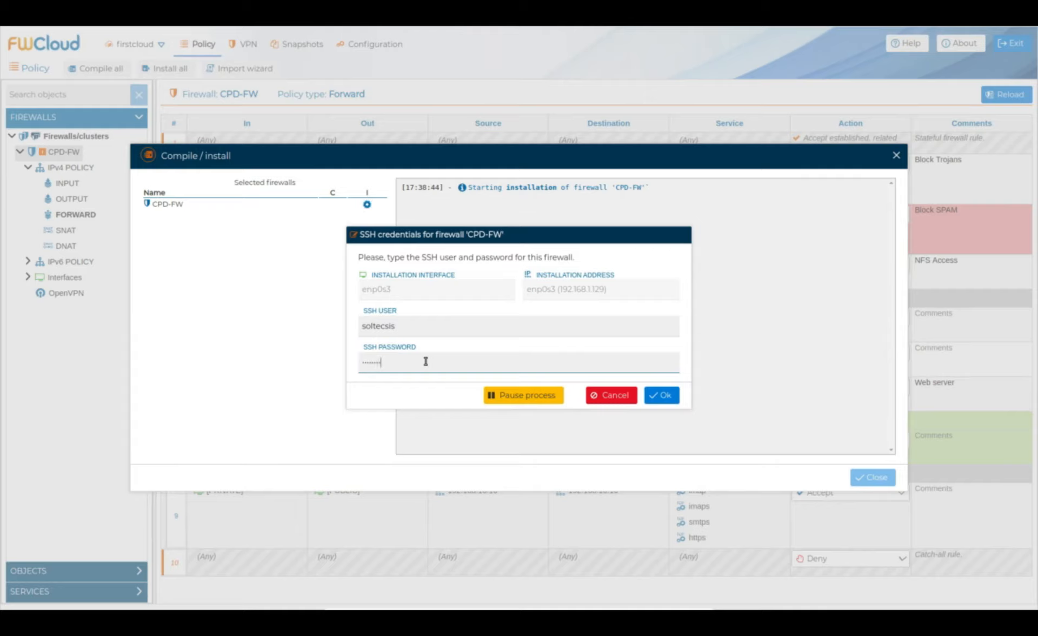
pyautogui.click(668, 394)
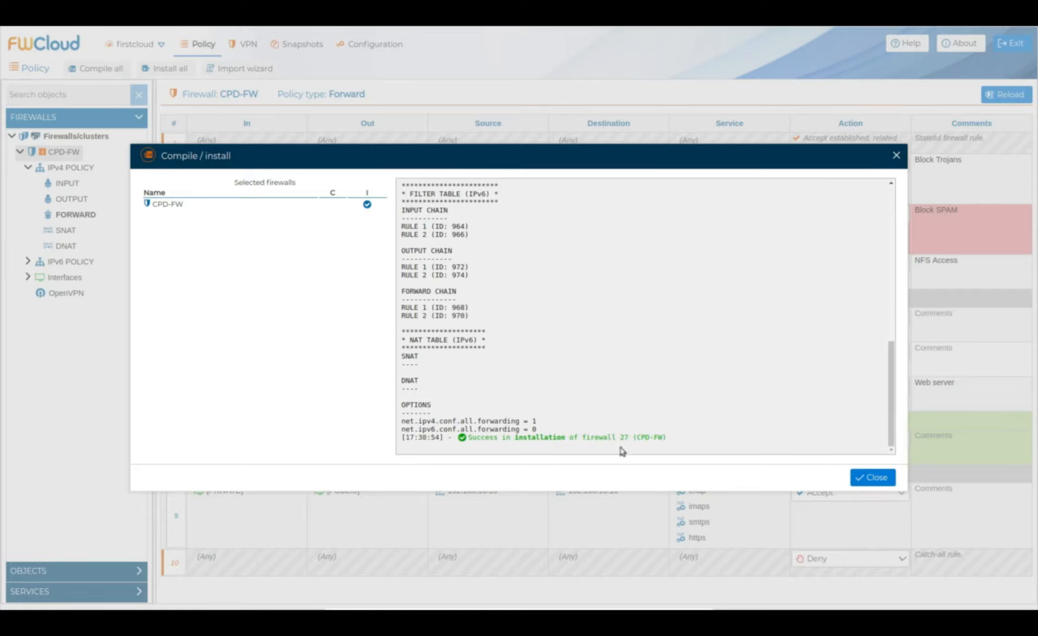
pyautogui.click(886, 479)
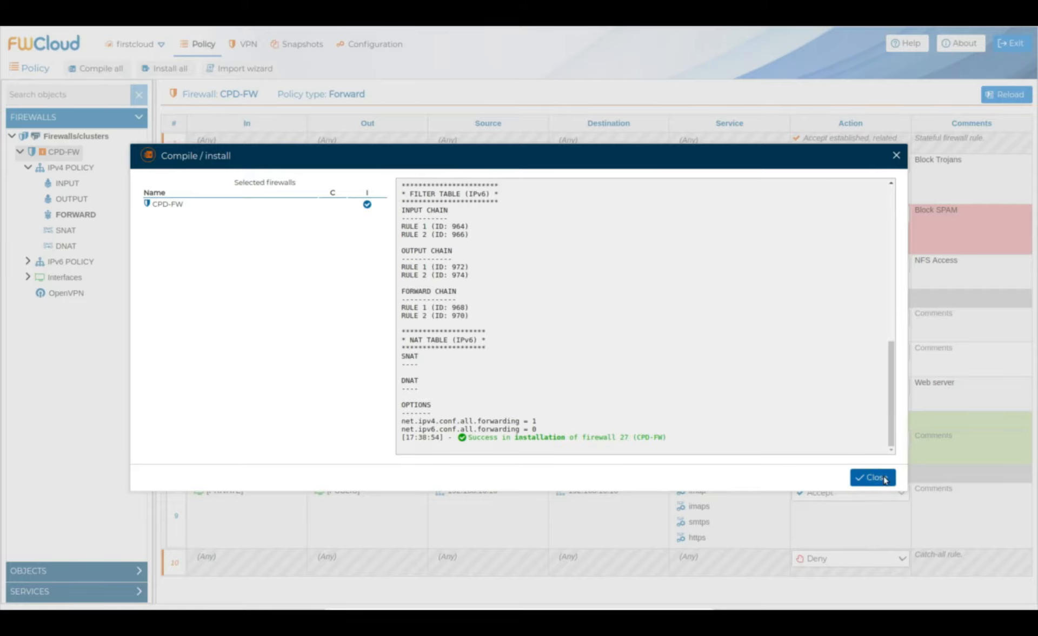